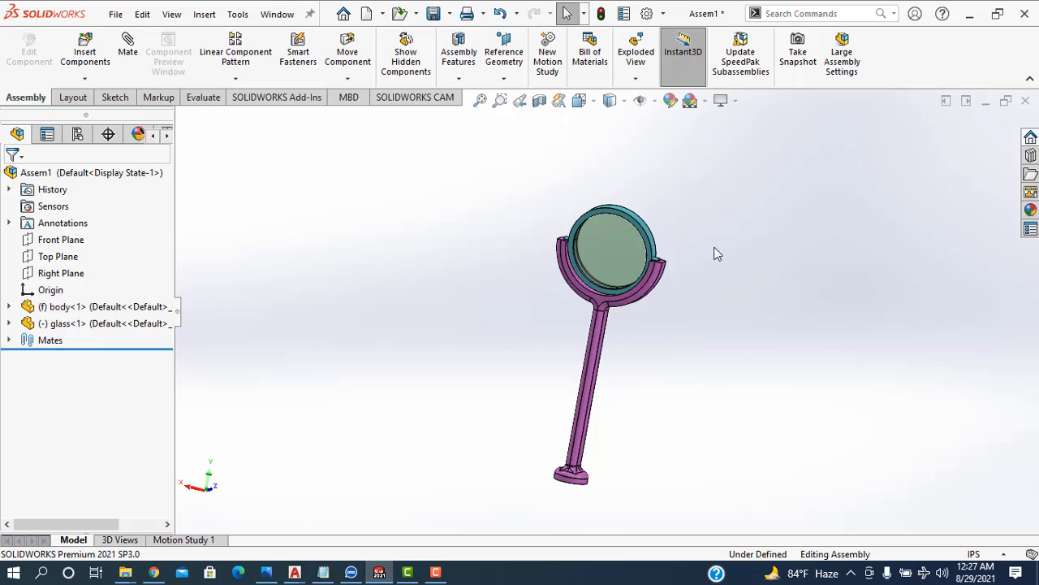
# - Swing the round glass within the fork of the finished assembly to check how it rotates
pyautogui.scroll(-5, 596, 321)
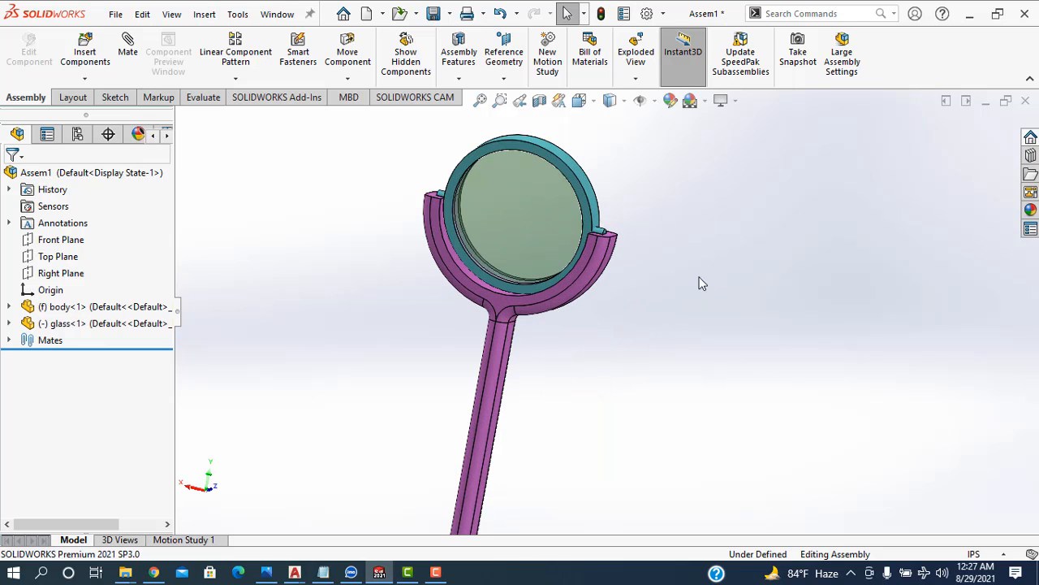
pyautogui.moveTo(702, 282); pyautogui.dragTo(685, 337, button='middle')
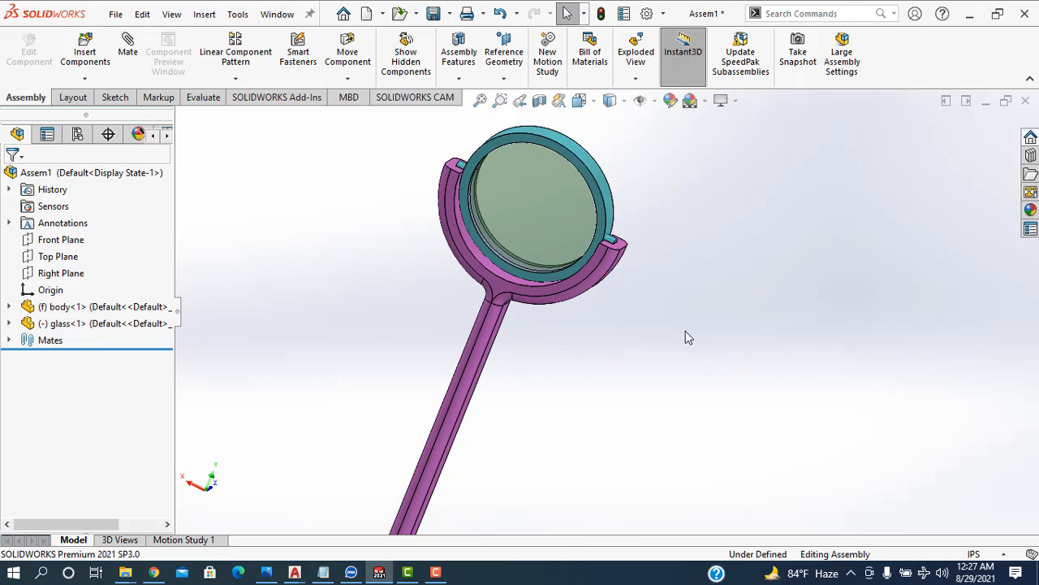
pyautogui.scroll(4, 609, 308)
pyautogui.moveTo(593, 252); pyautogui.dragTo(853, 397)
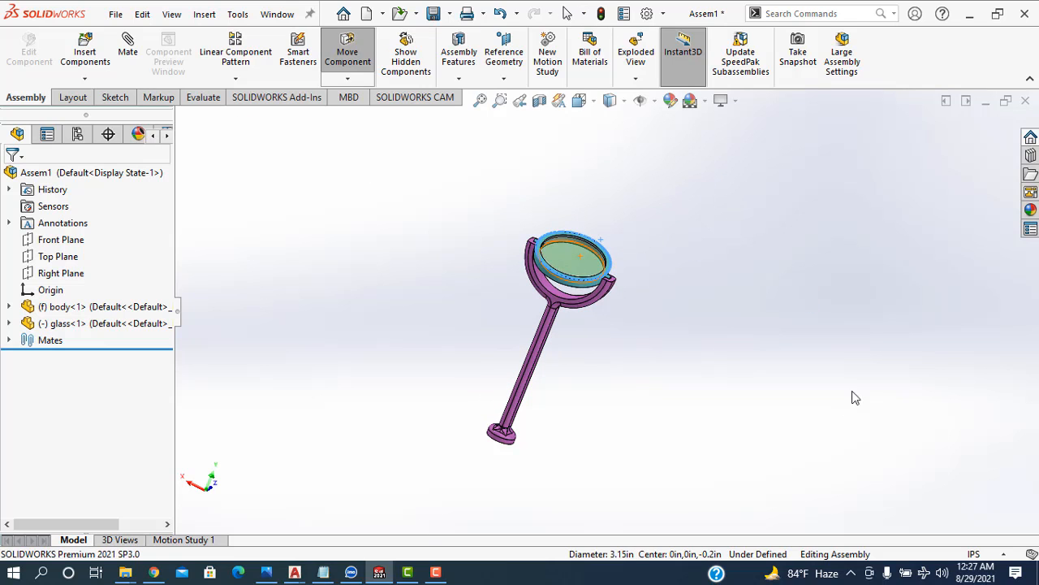
pyautogui.press('Escape')
# - Create a new empty assembly document, dismissing the initial component selection
pyautogui.click(115, 14)
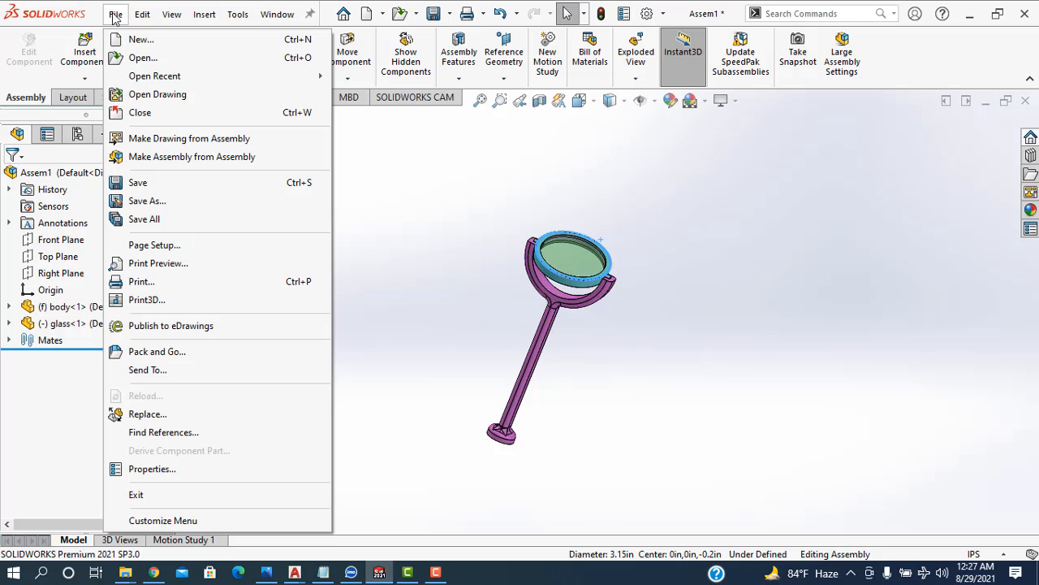
pyautogui.click(126, 37)
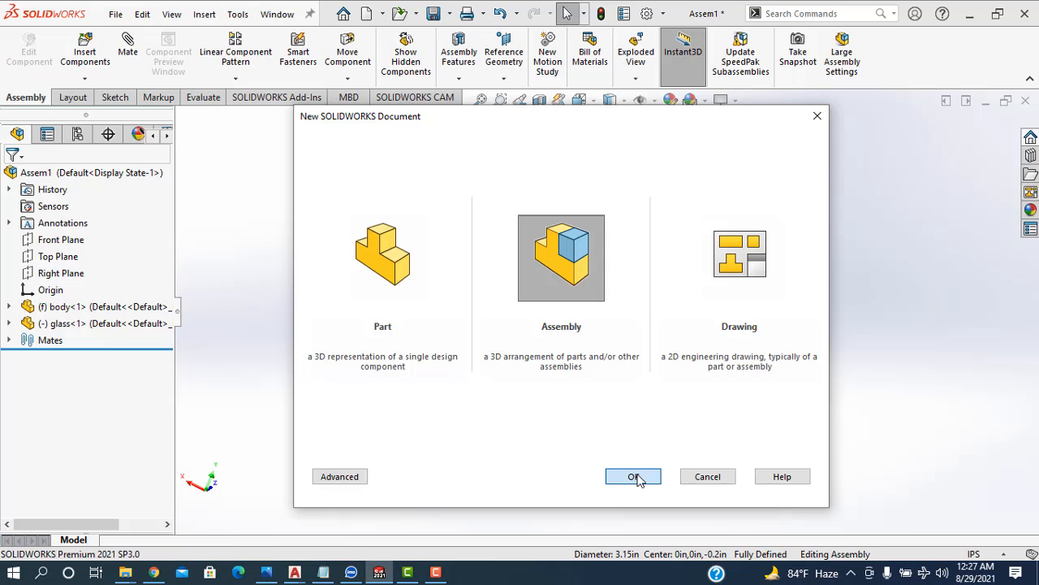
pyautogui.click(634, 476)
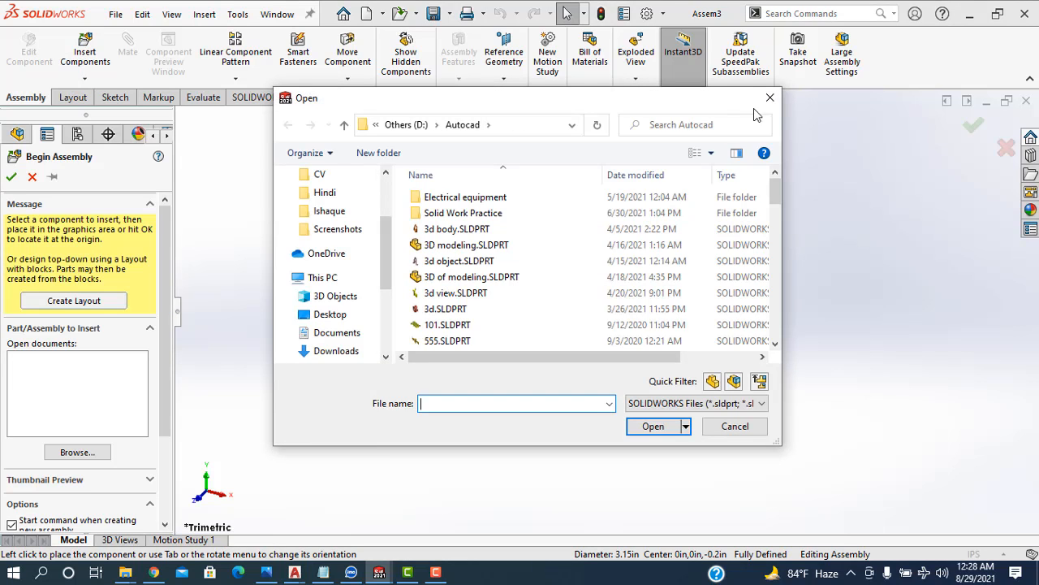
pyautogui.click(768, 102)
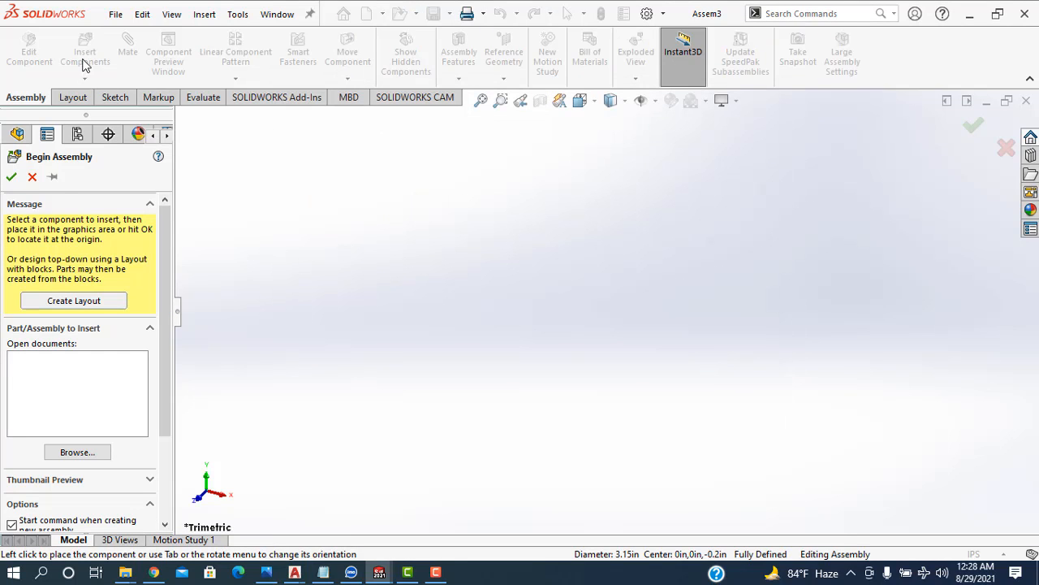
pyautogui.click(33, 177)
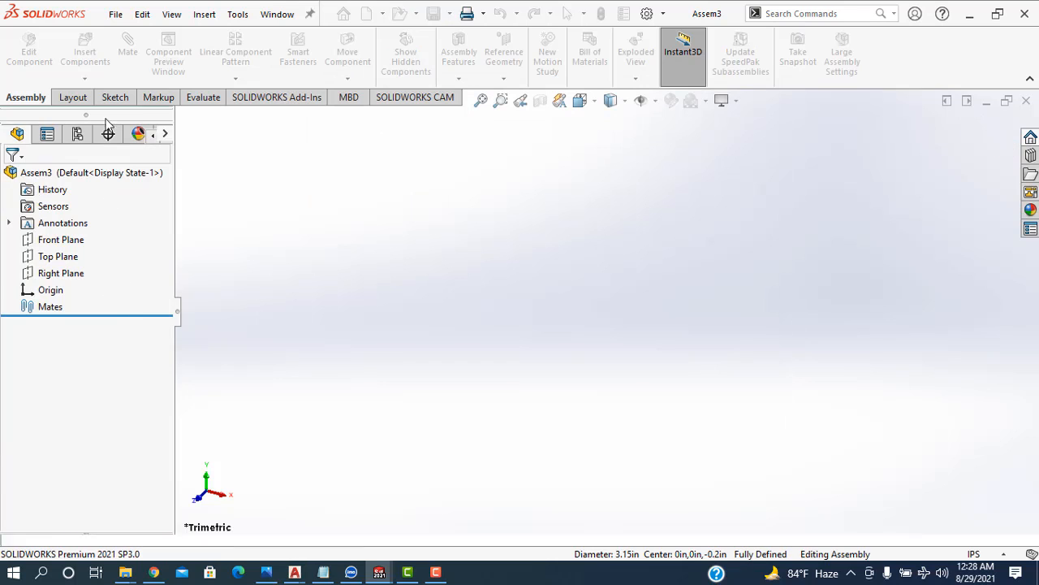
# - Insert the part body.SLDPRT from the Autocad folder as the assembly's first component
pyautogui.click(95, 59)
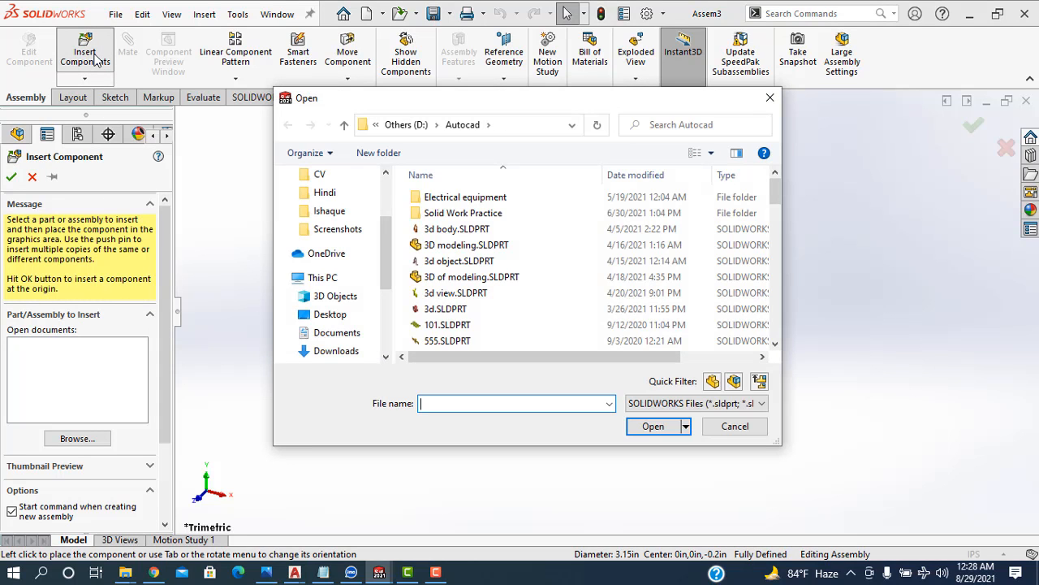
pyautogui.scroll(-6, 546, 291)
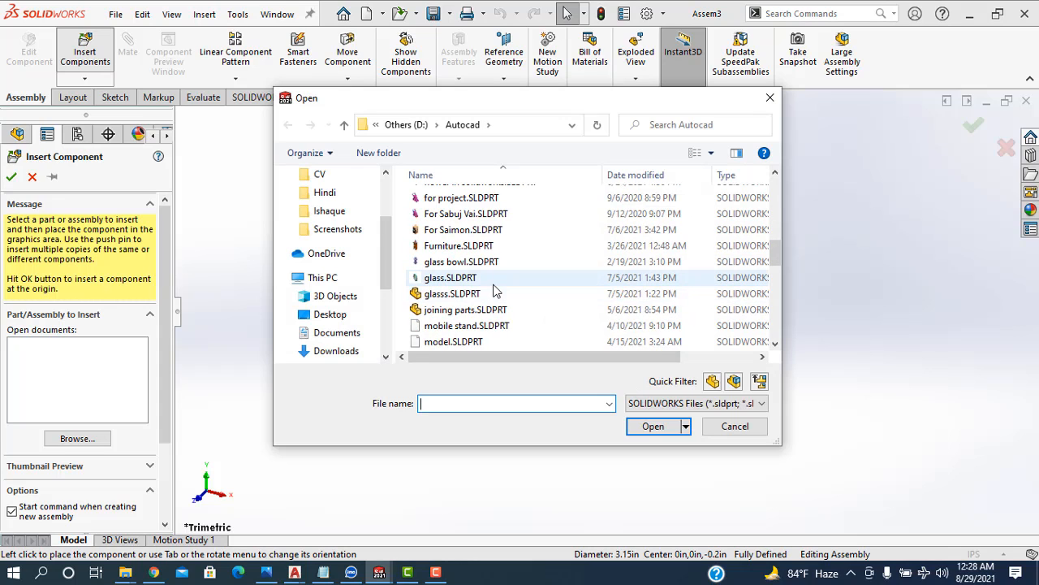
pyautogui.scroll(-4, 491, 294)
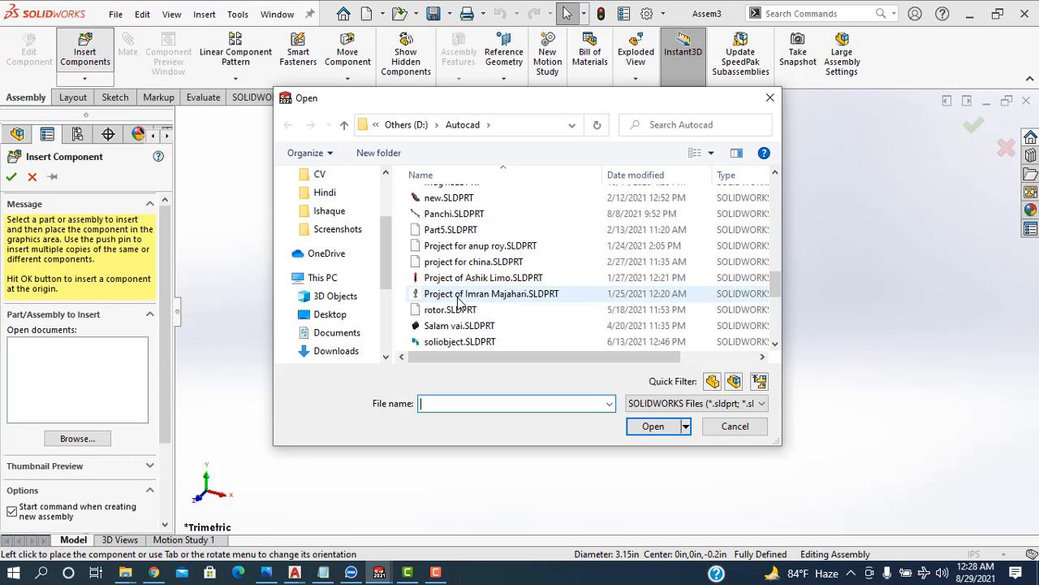
pyautogui.scroll(4, 459, 303)
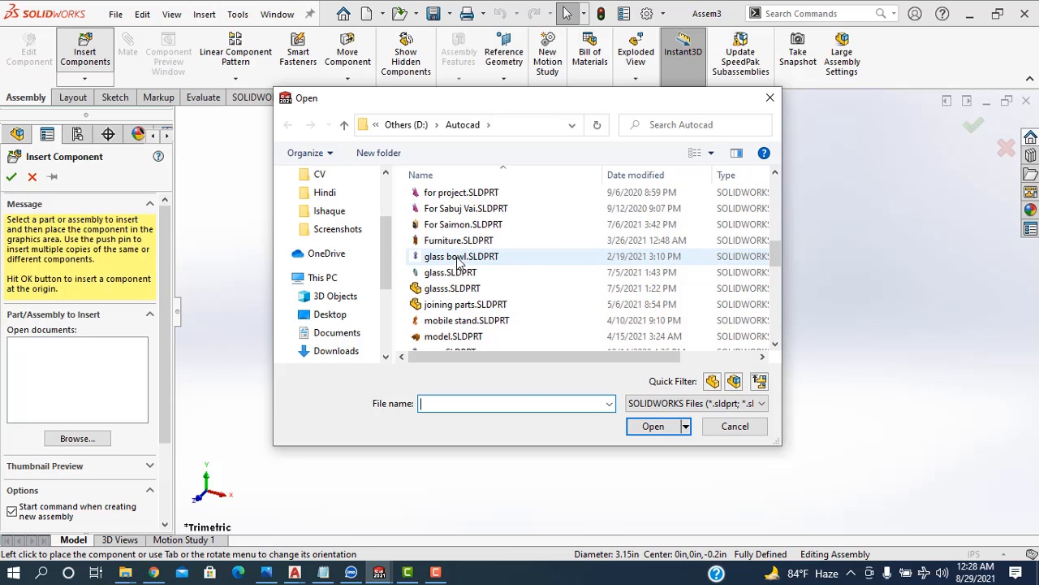
pyautogui.scroll(2, 459, 259)
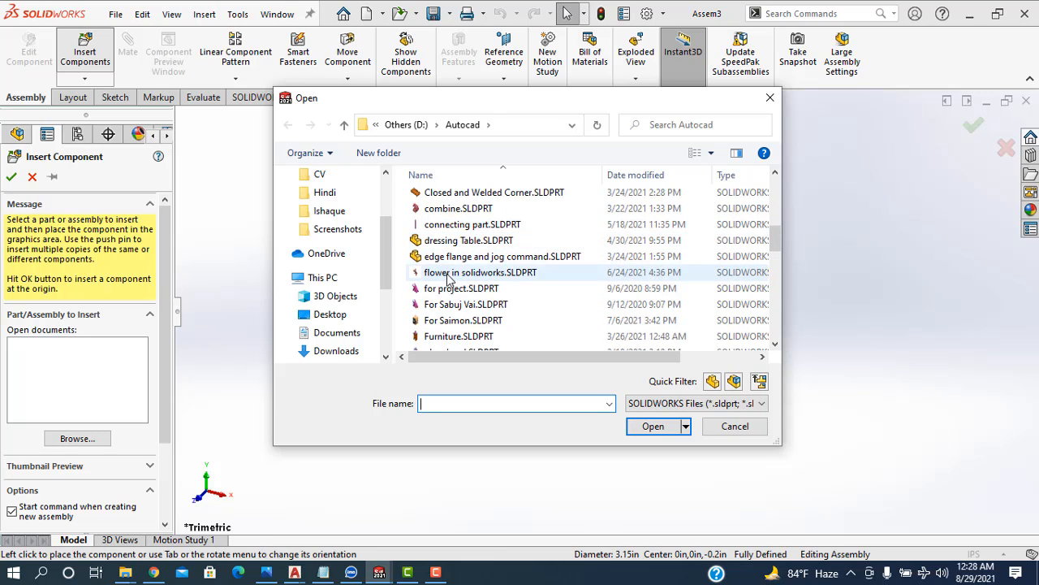
pyautogui.scroll(3, 448, 278)
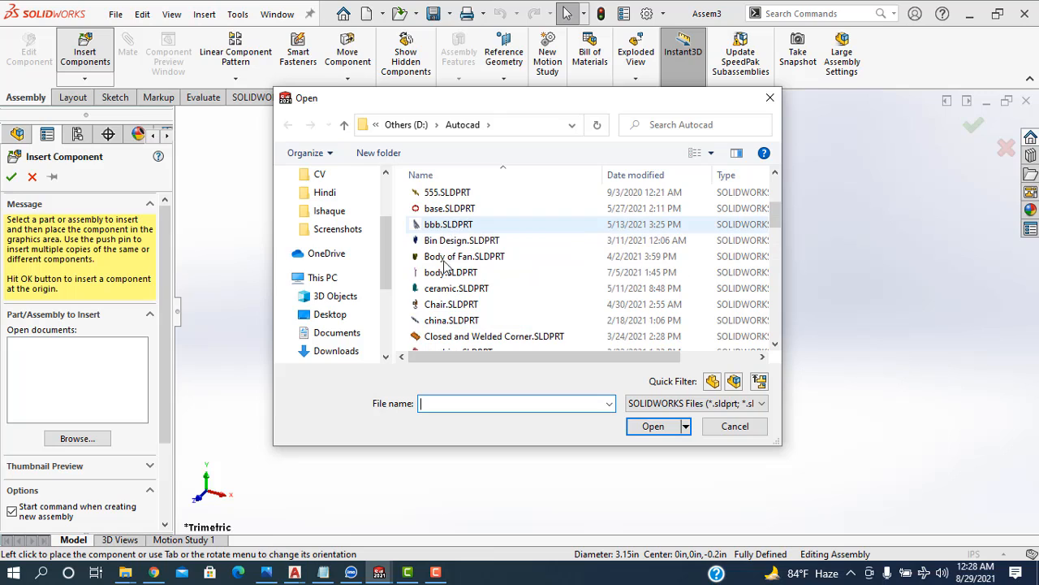
pyautogui.click(445, 270)
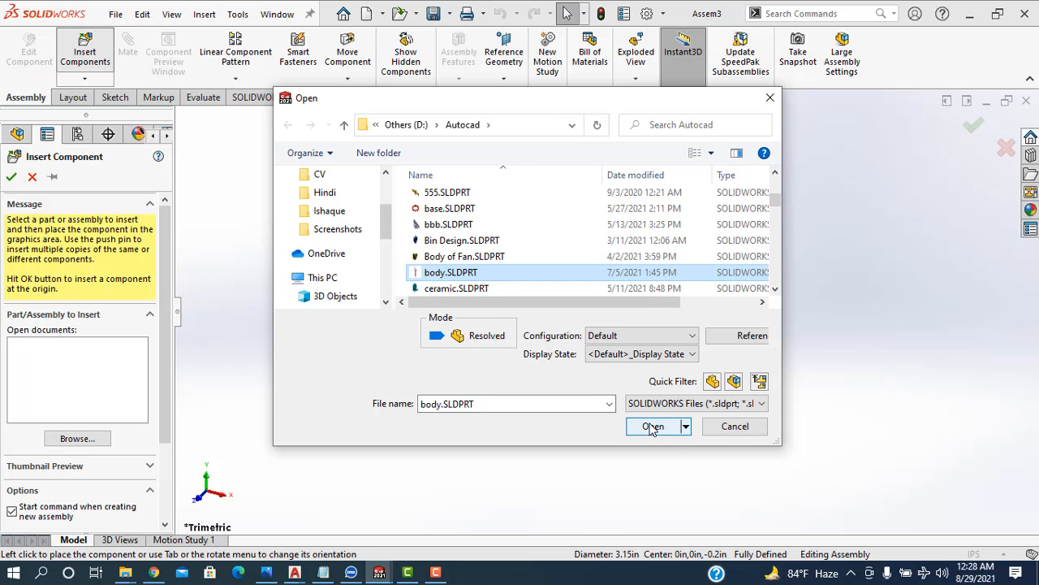
pyautogui.click(652, 426)
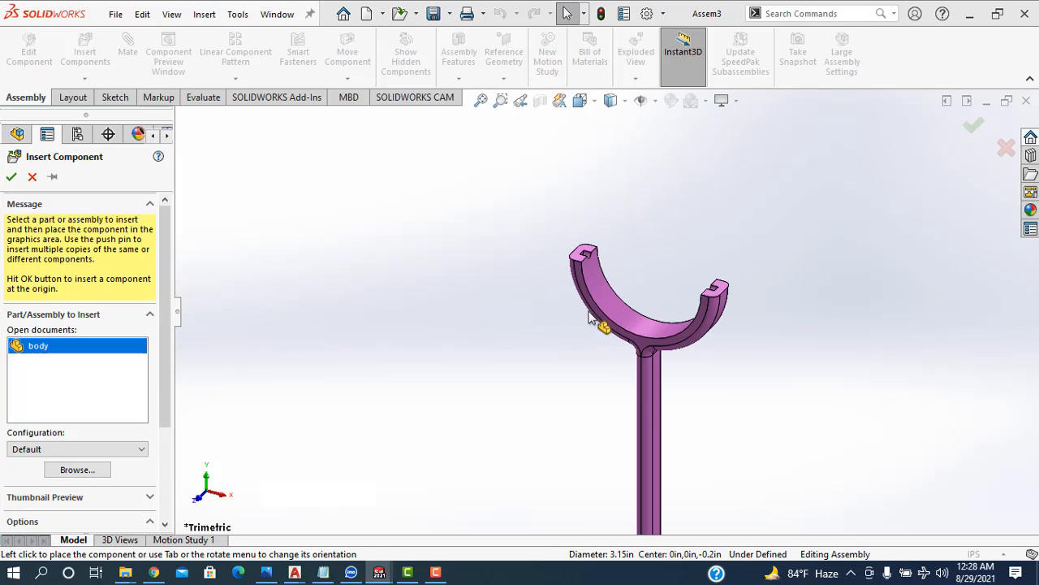
pyautogui.click(598, 279)
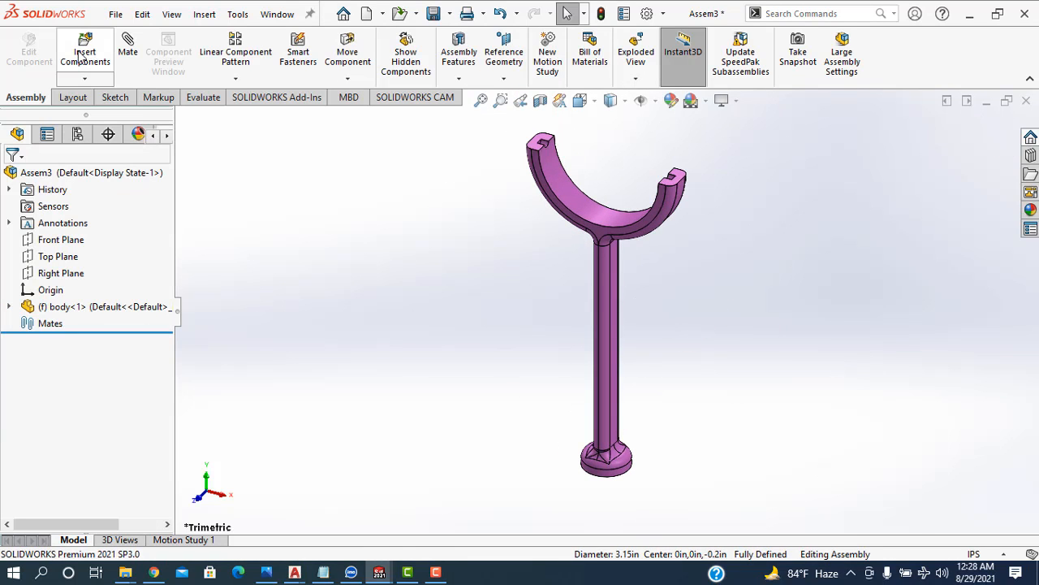
# - Insert the part glass.SLDPRT and place it near the fork of the body
pyautogui.click(81, 56)
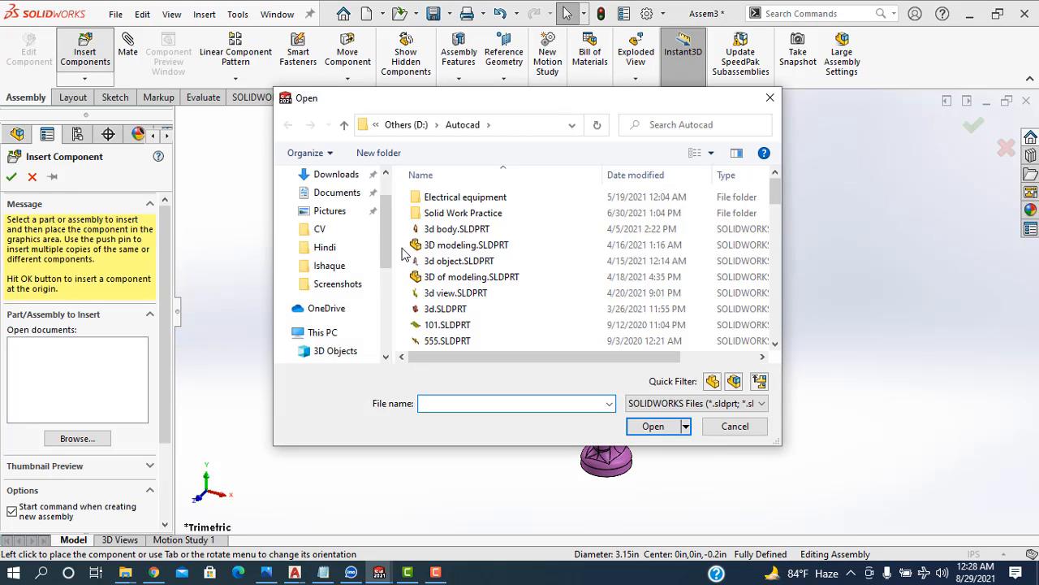
pyautogui.scroll(-4, 485, 303)
pyautogui.scroll(-2, 485, 306)
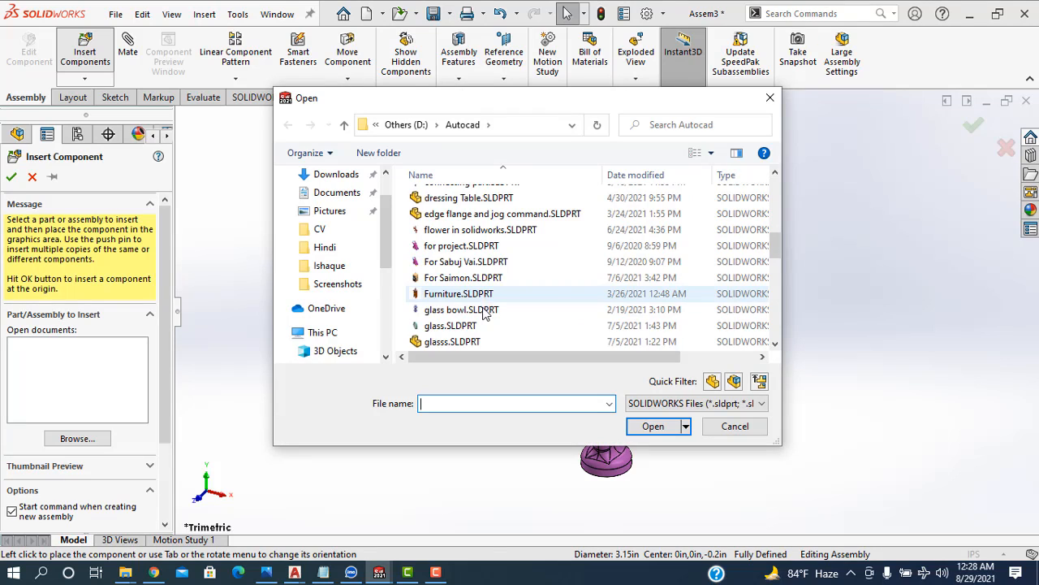
pyautogui.scroll(-1, 484, 313)
pyautogui.click(446, 281)
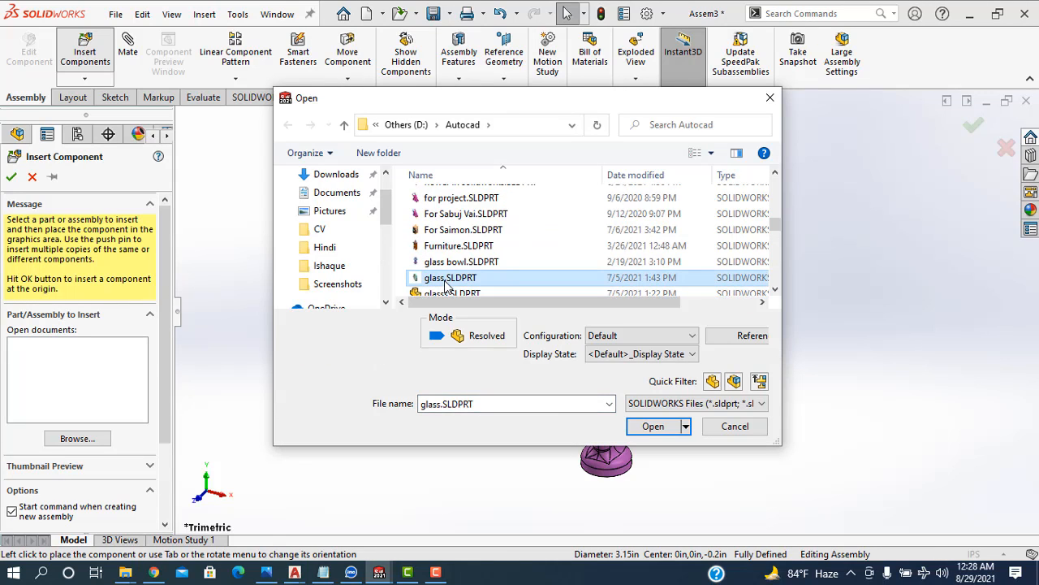
pyautogui.click(645, 426)
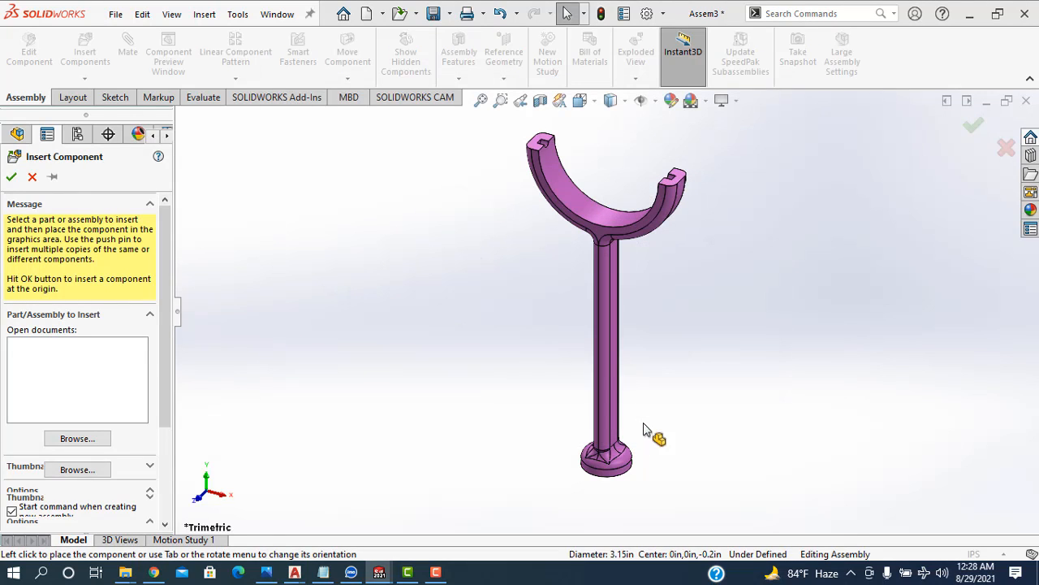
pyautogui.click(613, 178)
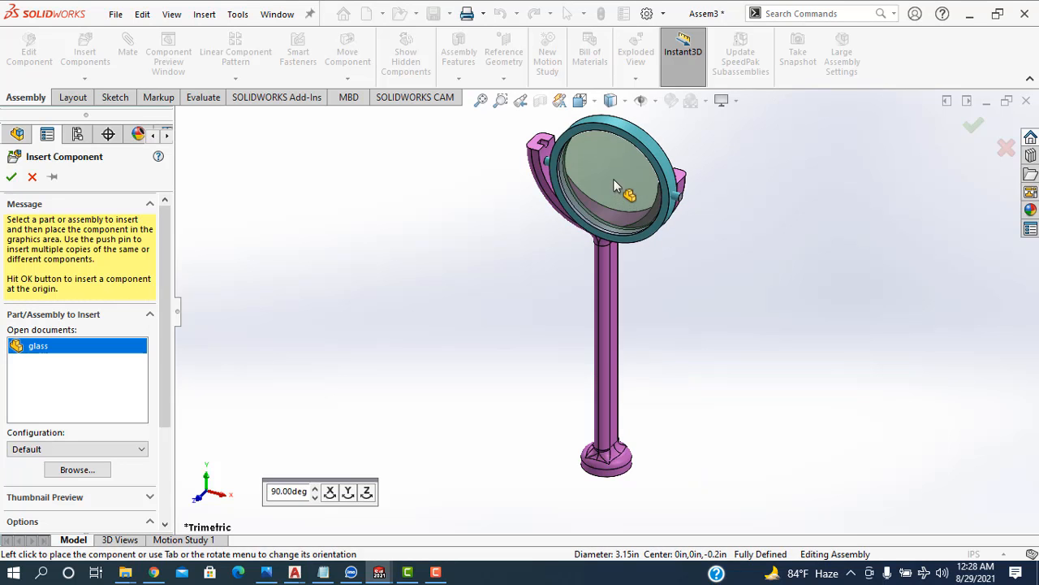
pyautogui.press('f')
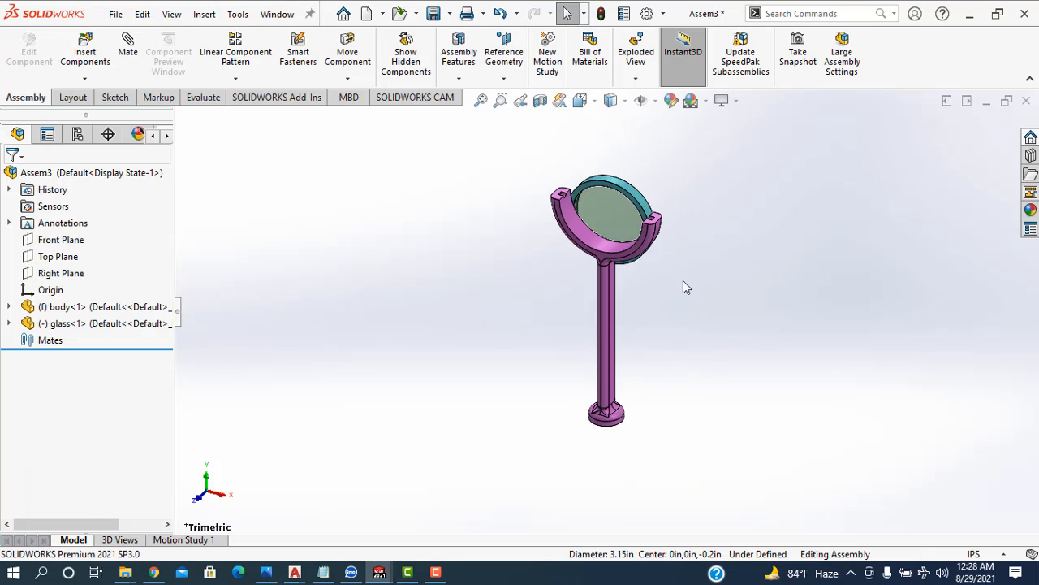
# - Add a tangent mate between the circular end edge of the glass's pin and the curved edge of the body's fork groove
pyautogui.moveTo(780, 291); pyautogui.dragTo(608, 317, button='middle')
pyautogui.scroll(-5, 576, 290)
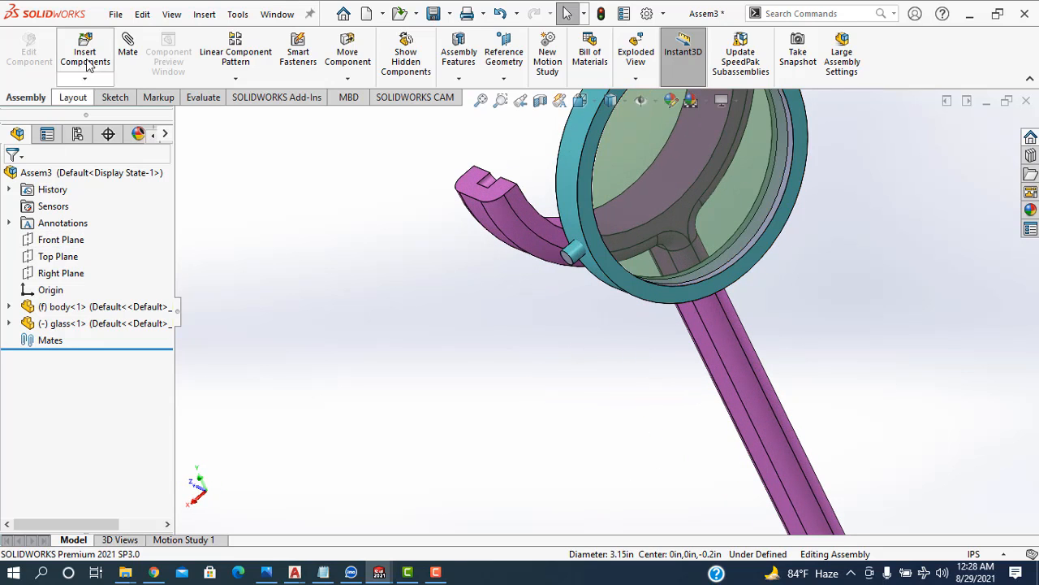
pyautogui.click(128, 59)
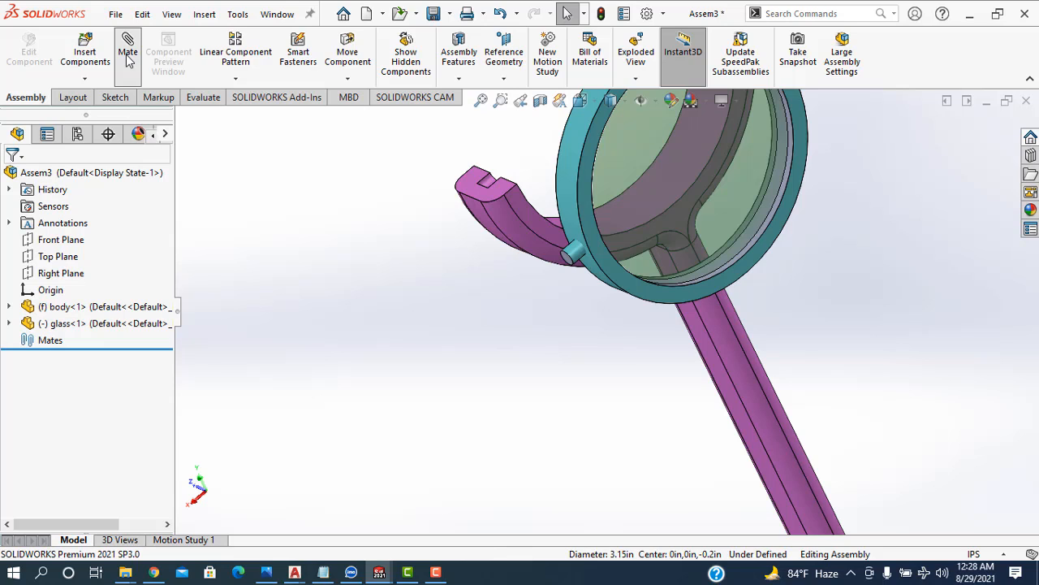
pyautogui.click(127, 58)
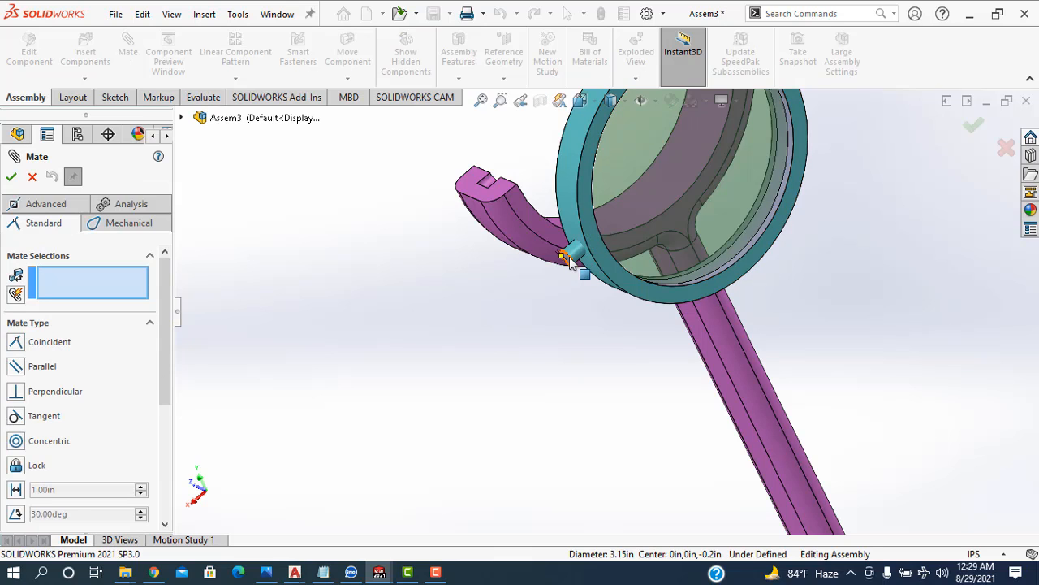
pyautogui.scroll(-3, 559, 297)
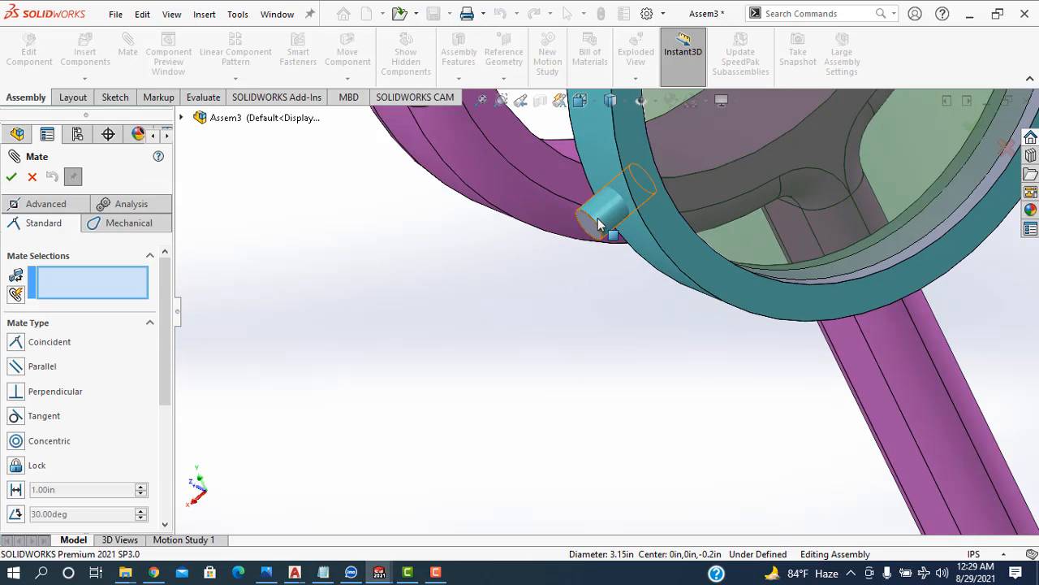
pyautogui.click(594, 229)
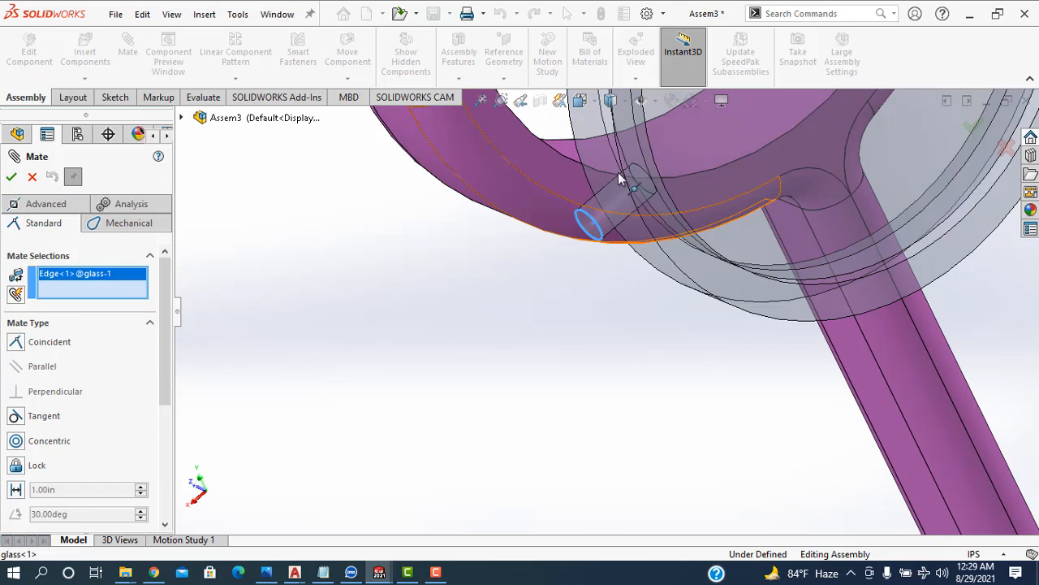
pyautogui.scroll(2, 267, 353)
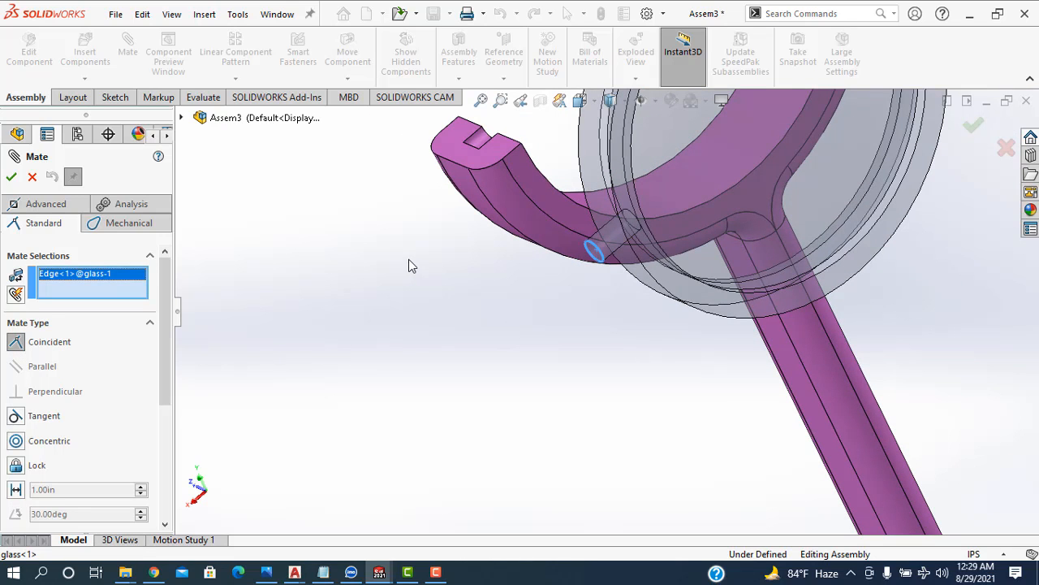
pyautogui.scroll(2, 409, 259)
pyautogui.moveTo(432, 244); pyautogui.dragTo(455, 333, button='middle')
pyautogui.scroll(-5, 560, 244)
pyautogui.scroll(-4, 521, 274)
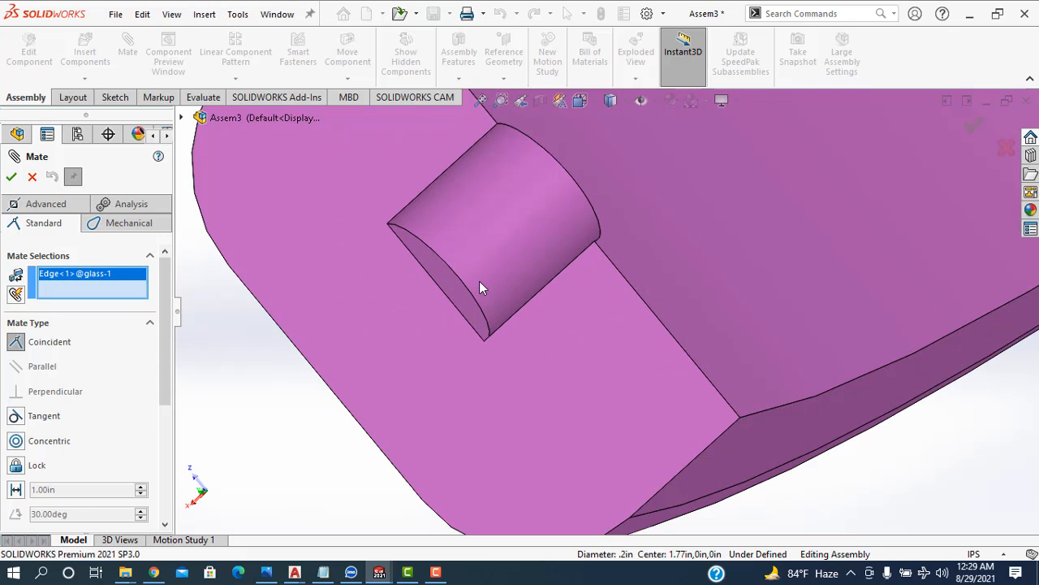
pyautogui.click(466, 286)
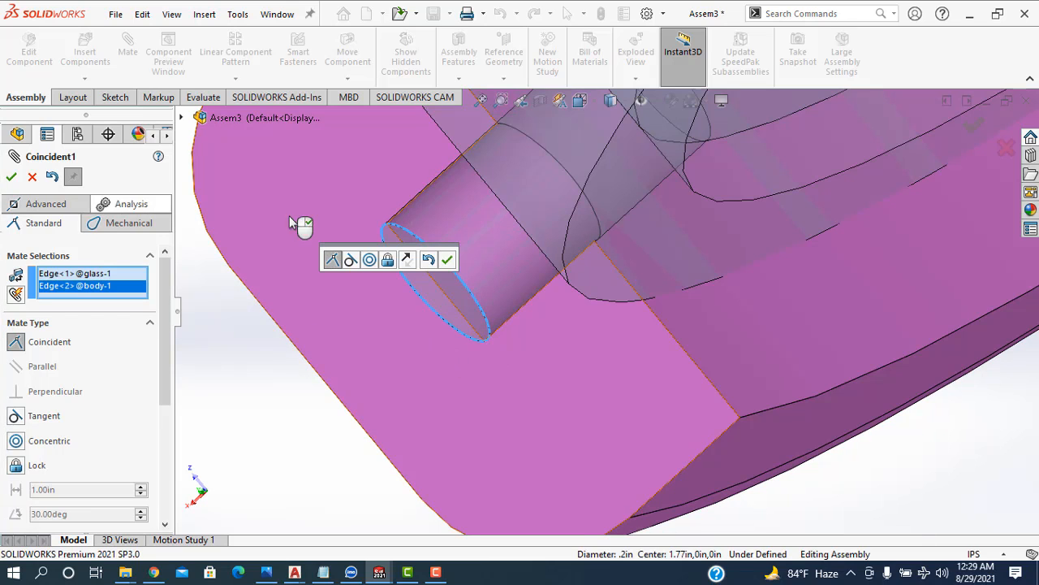
pyautogui.click(350, 259)
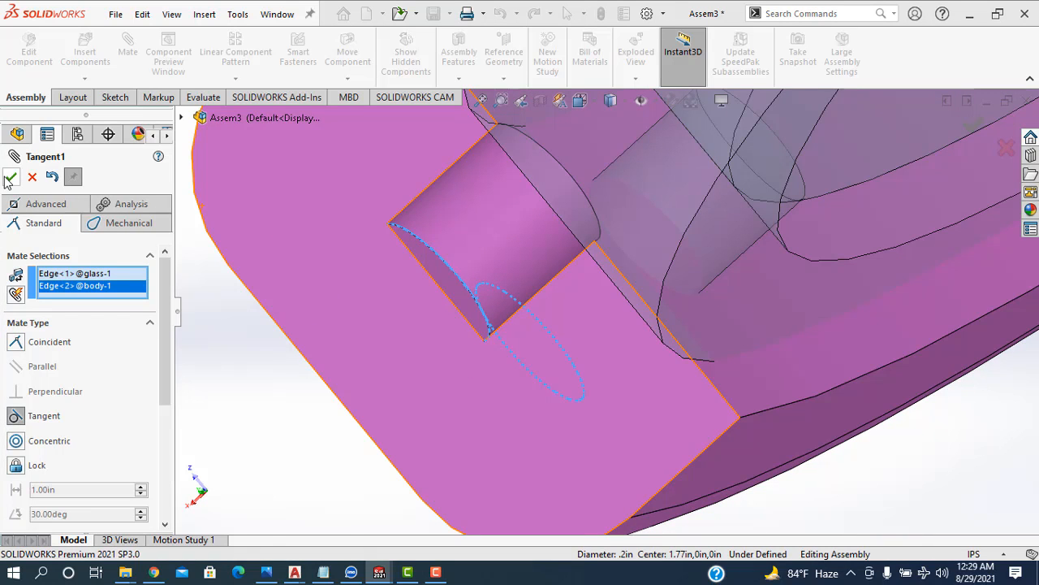
pyautogui.click(10, 178)
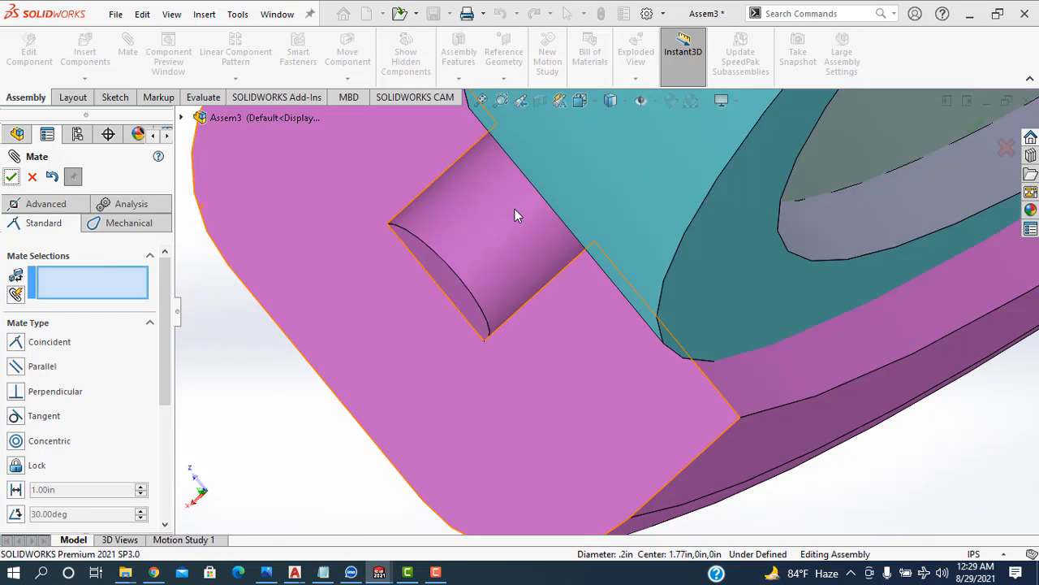
# - Check the glass seated in the body's fork, and cancel the Mate command to discard the tangent mate
pyautogui.scroll(5, 400, 294)
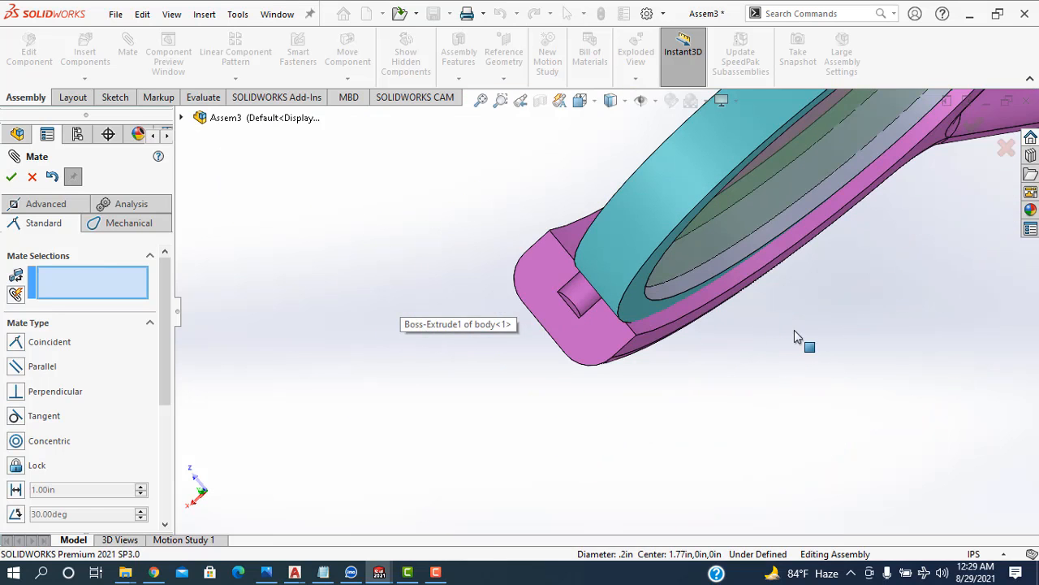
pyautogui.moveTo(747, 271); pyautogui.dragTo(687, 283, button='middle')
pyautogui.scroll(3, 687, 284)
pyautogui.scroll(-6, 559, 204)
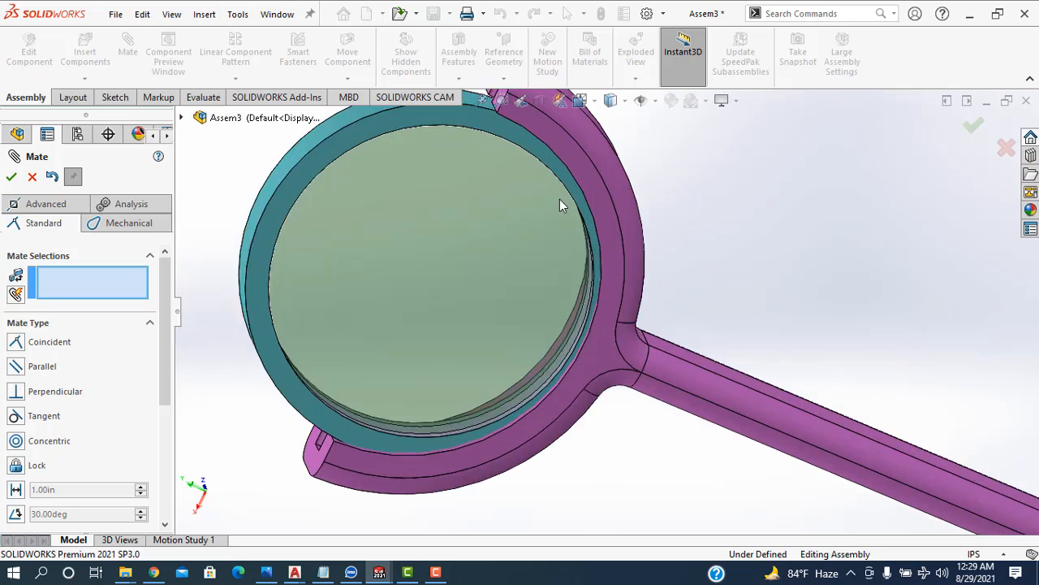
pyautogui.moveTo(602, 238); pyautogui.dragTo(633, 168, button='middle')
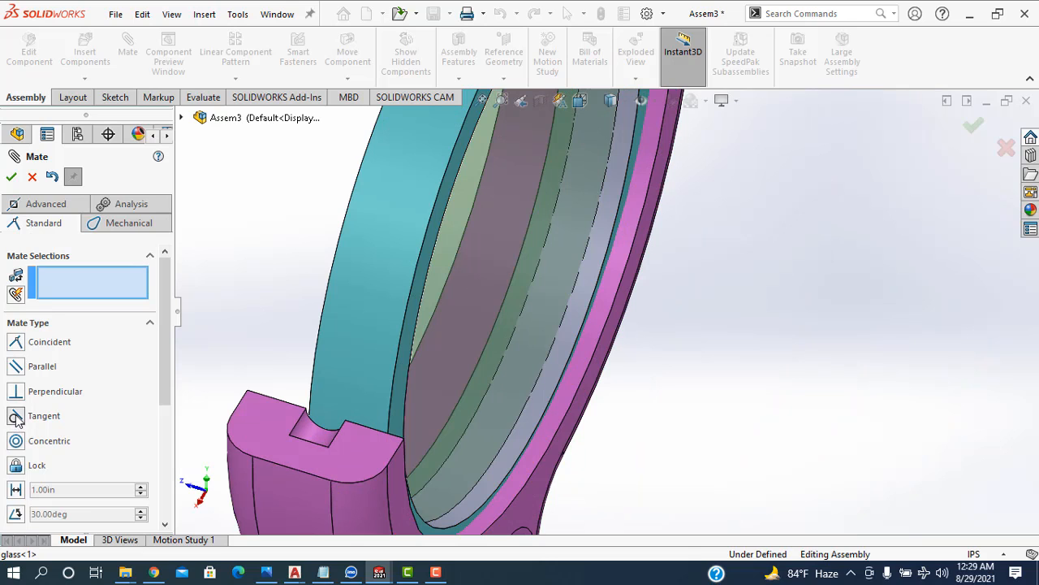
pyautogui.click(30, 179)
# - Add a coincident mate between the circular end edge of the glass's pin and the curved outer edge of the body's fork groove
pyautogui.scroll(5, 503, 323)
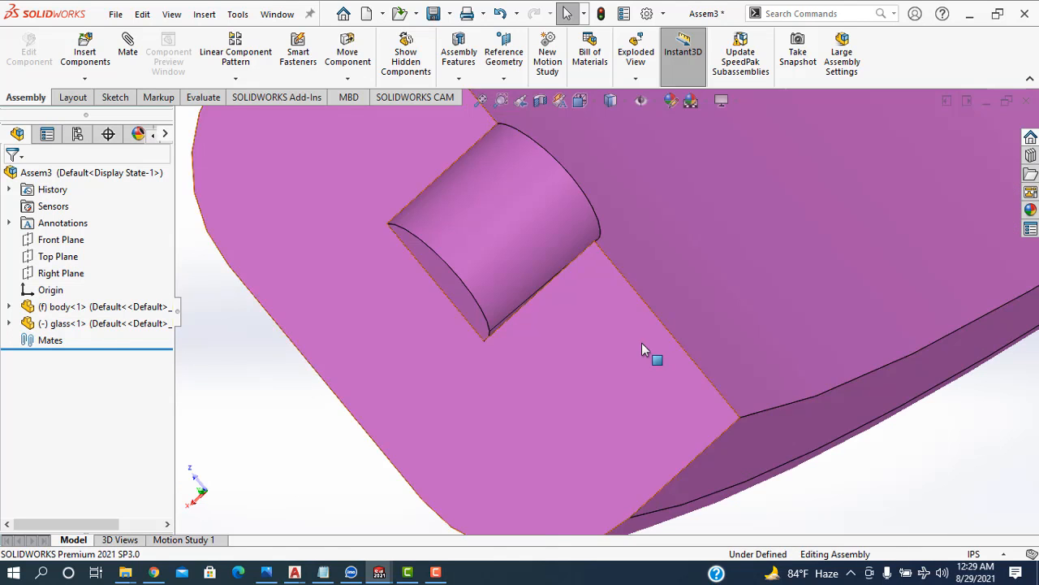
pyautogui.scroll(6, 642, 343)
pyautogui.scroll(4, 641, 349)
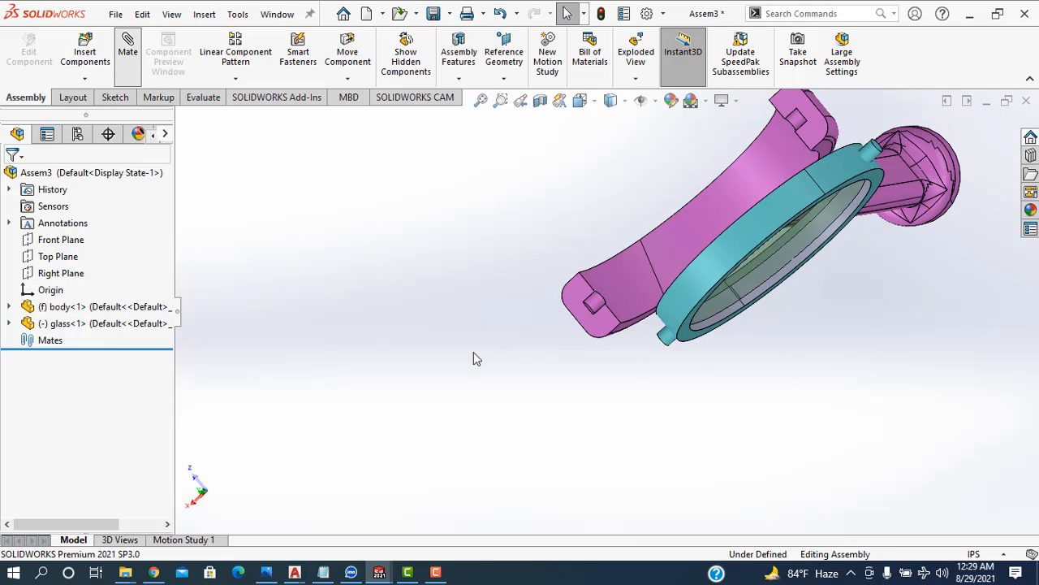
pyautogui.click(127, 55)
pyautogui.scroll(-5, 675, 354)
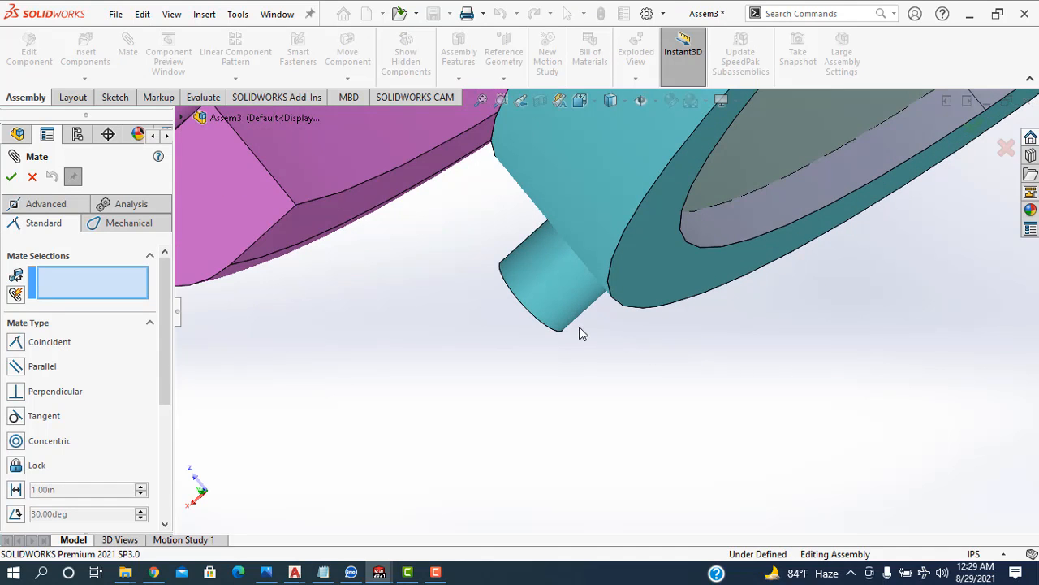
pyautogui.click(543, 330)
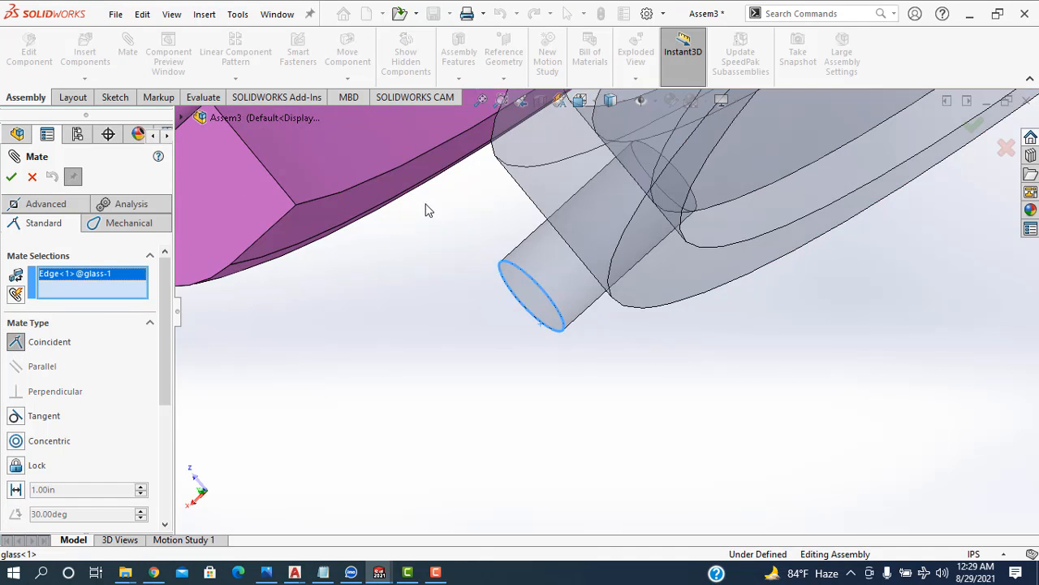
pyautogui.moveTo(428, 210); pyautogui.dragTo(447, 239, button='middle')
pyautogui.scroll(-6, 463, 267)
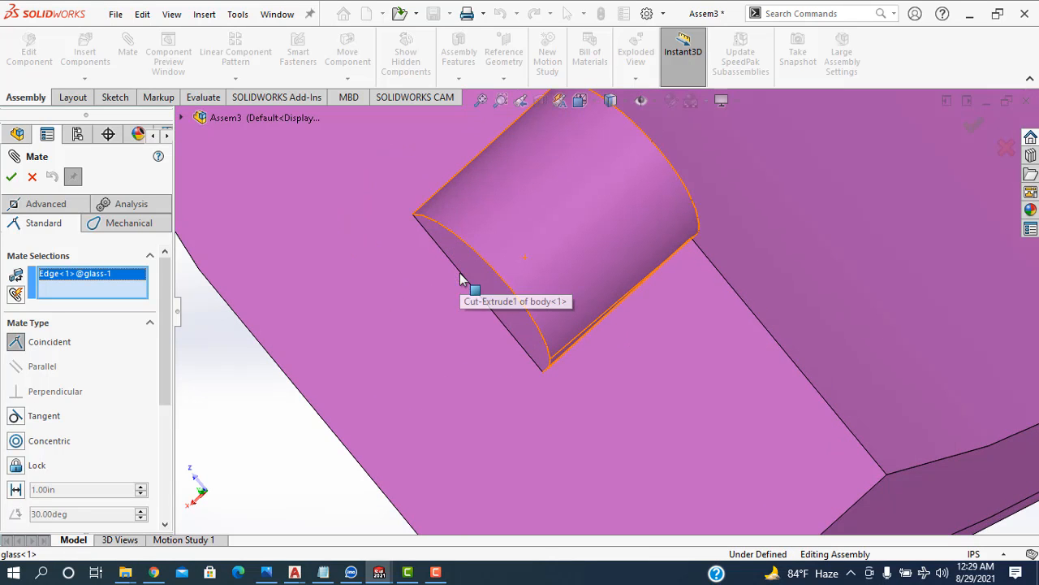
pyautogui.click(477, 259)
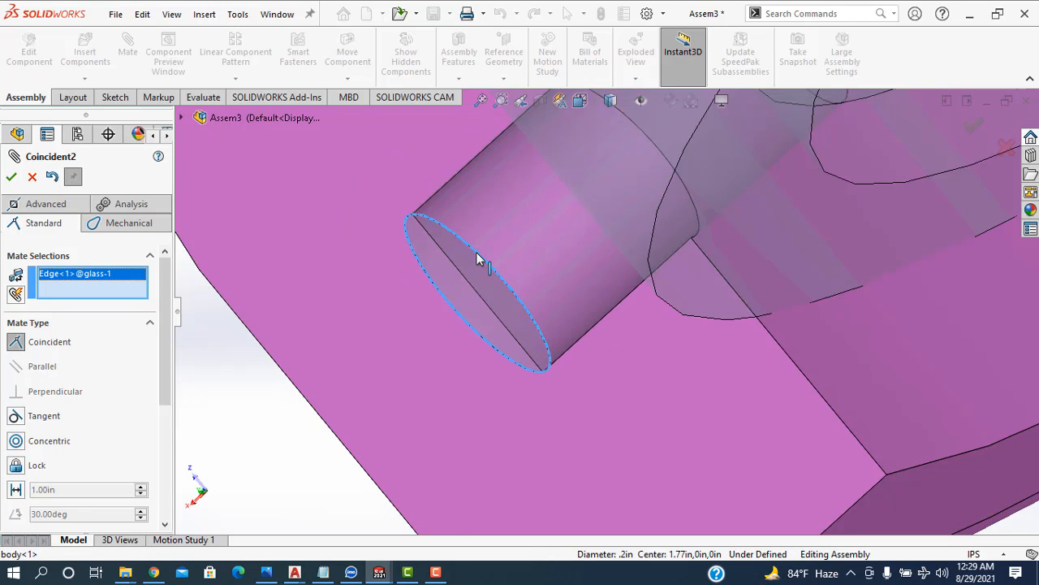
pyautogui.click(479, 258)
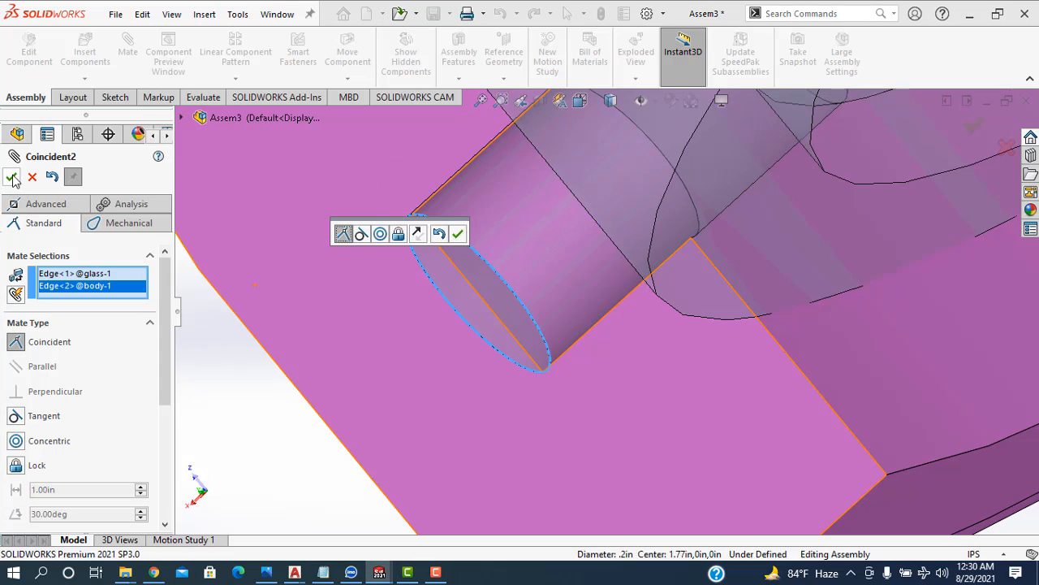
pyautogui.click(12, 177)
pyautogui.scroll(4, 690, 327)
pyautogui.scroll(3, 683, 329)
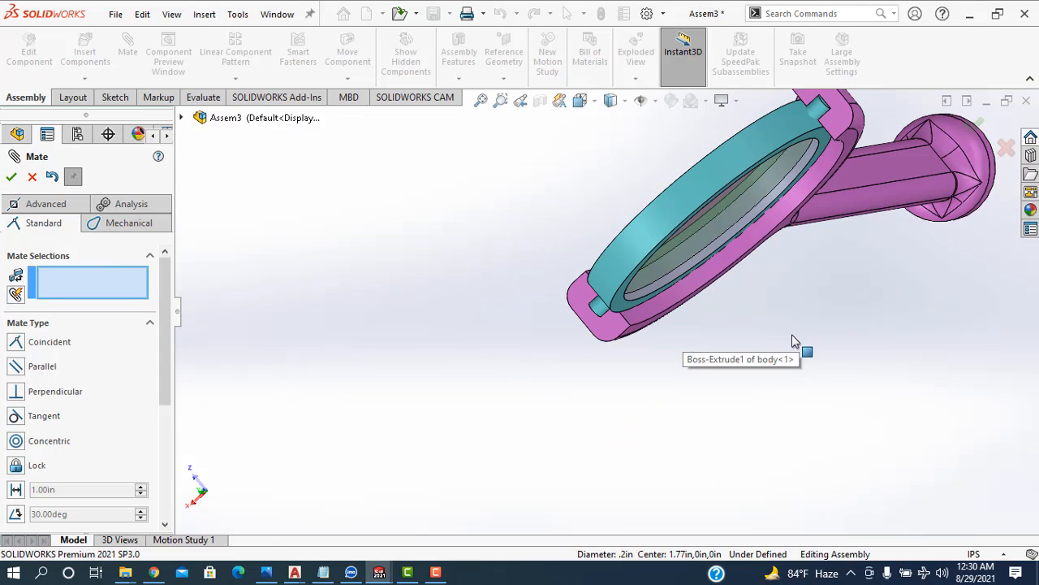
pyautogui.click(10, 177)
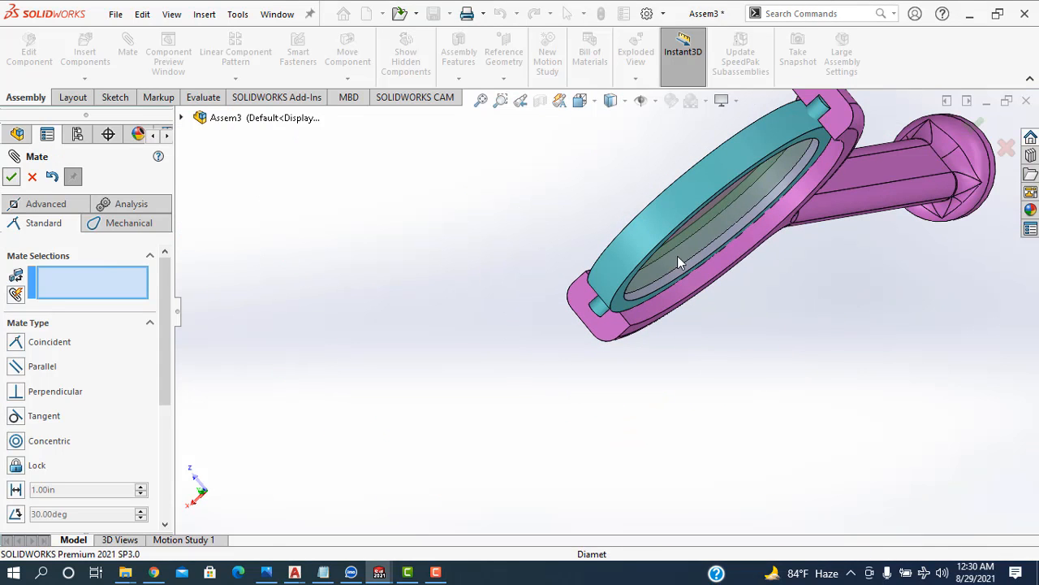
# - Tilt the glass about its pins out of the fork's plane to test its rotation
pyautogui.moveTo(796, 298); pyautogui.dragTo(818, 270, button='middle')
pyautogui.scroll(5, 789, 330)
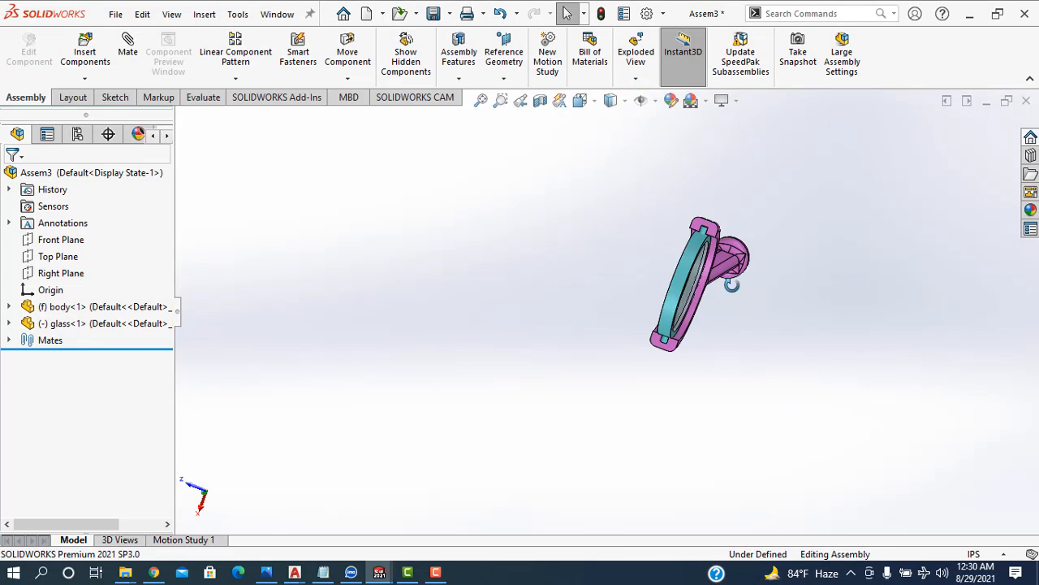
pyautogui.moveTo(731, 285); pyautogui.dragTo(657, 418, button='middle')
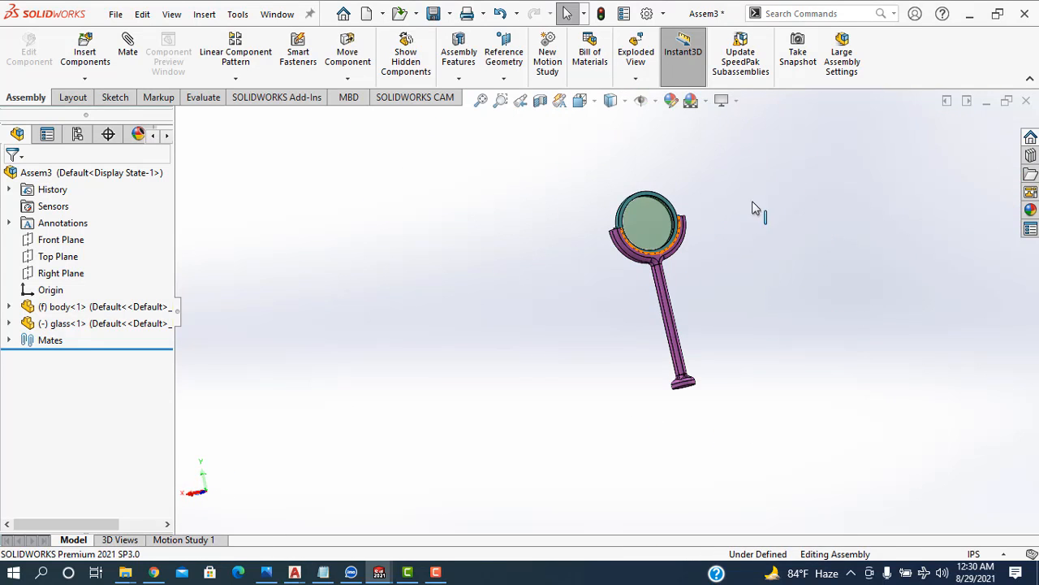
pyautogui.scroll(-7, 661, 232)
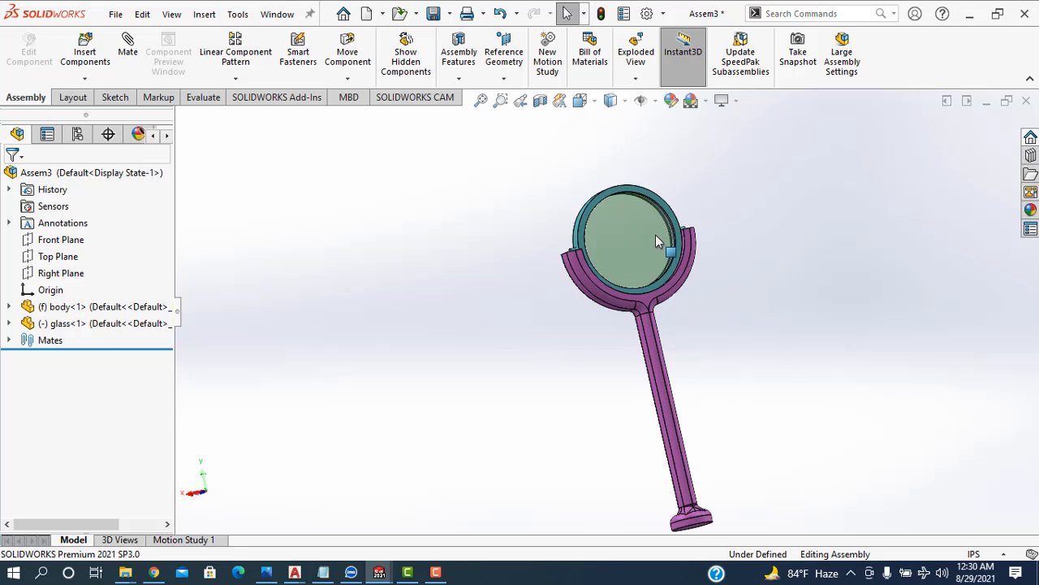
pyautogui.moveTo(609, 140); pyautogui.dragTo(491, 246, button='right')
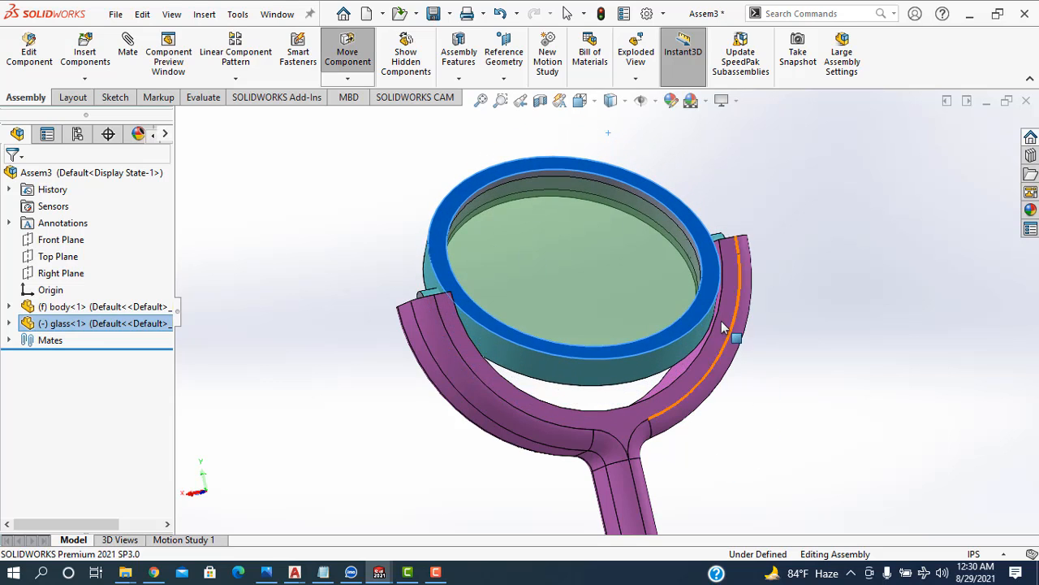
# - Swing the glass to a more upright tilt in the fork while viewing the assembly from the side
pyautogui.scroll(6, 723, 327)
pyautogui.moveTo(807, 409); pyautogui.dragTo(642, 347, button='middle')
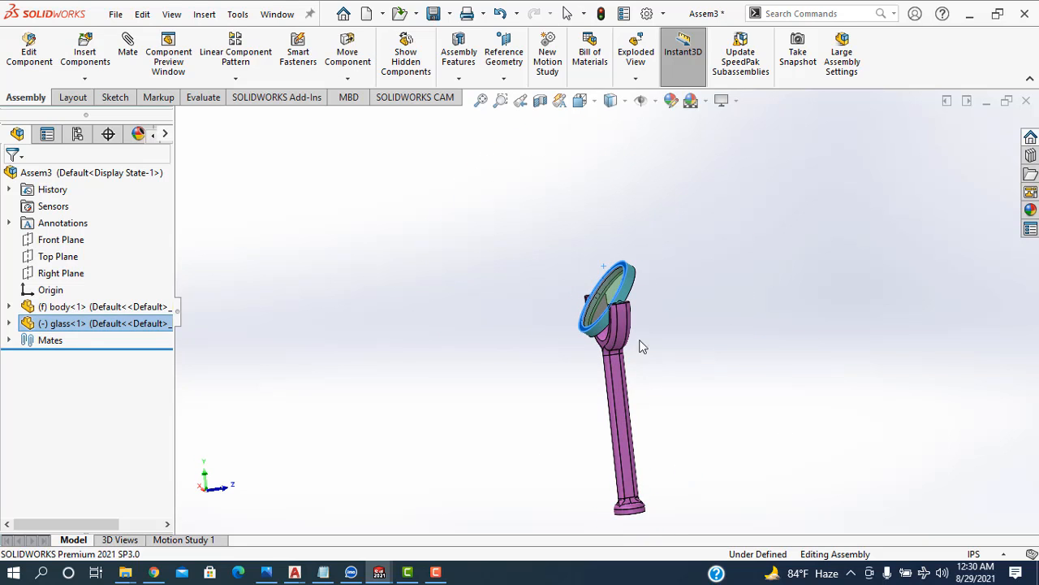
pyautogui.scroll(-2, 565, 319)
pyautogui.moveTo(615, 340); pyautogui.dragTo(848, 71, button='right')
pyautogui.moveTo(846, 68); pyautogui.dragTo(641, 240)
pyautogui.moveTo(569, 307); pyautogui.dragTo(475, 224, button='right')
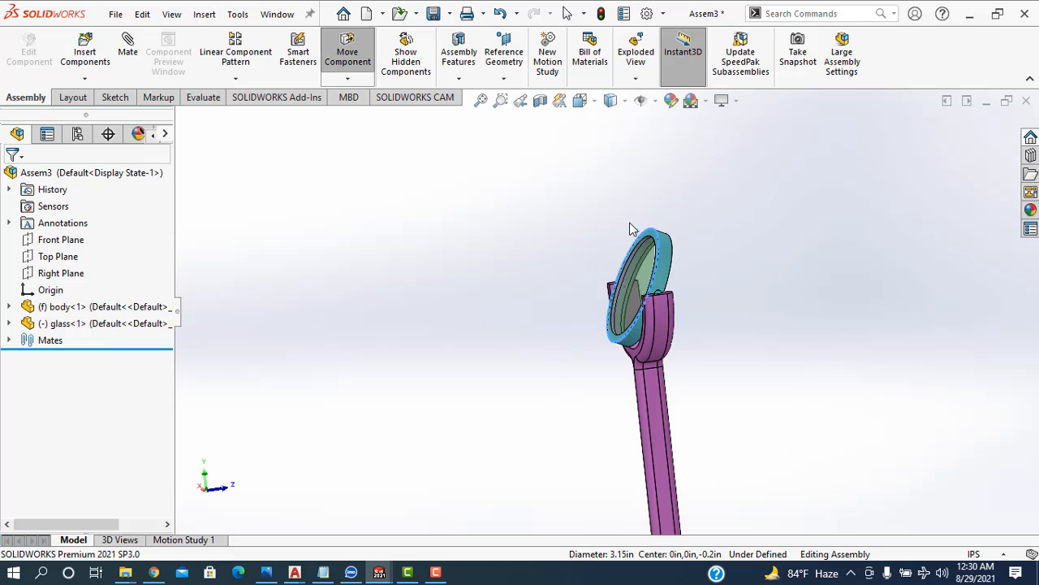
pyautogui.press('Escape')
pyautogui.moveTo(632, 230); pyautogui.dragTo(552, 319)
pyautogui.click(680, 218)
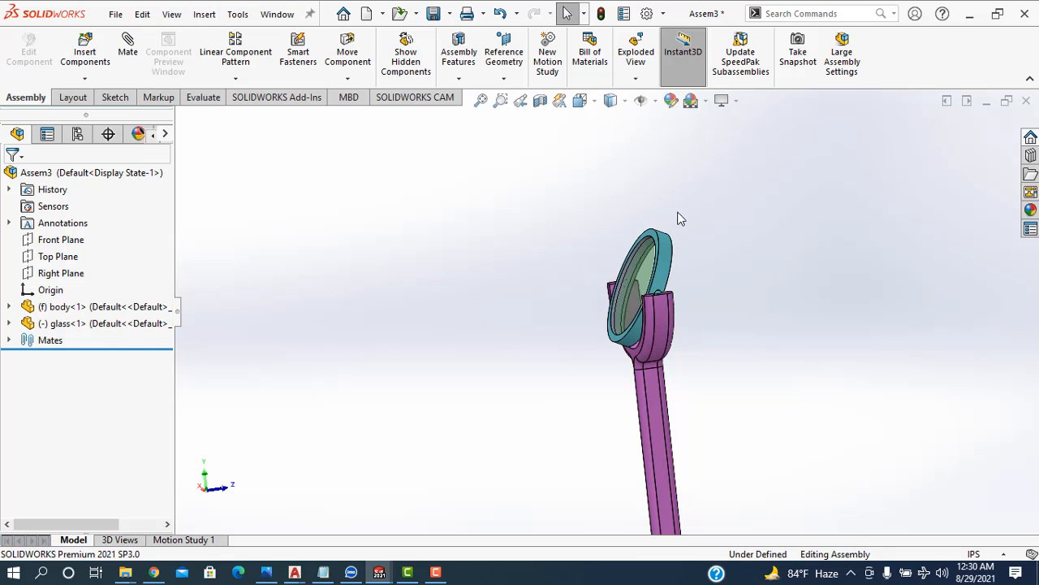
# - Rotate the glass about its pins through the fork's plane and tilt it to the opposite side
pyautogui.scroll(3, 718, 258)
pyautogui.scroll(-3, 634, 266)
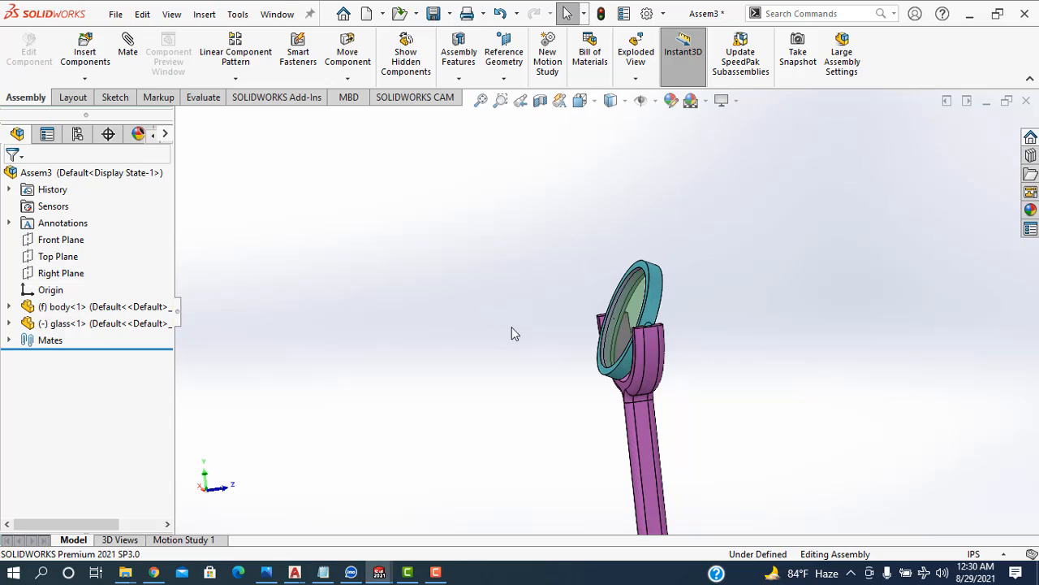
pyautogui.moveTo(672, 325); pyautogui.dragTo(733, 376, button='middle')
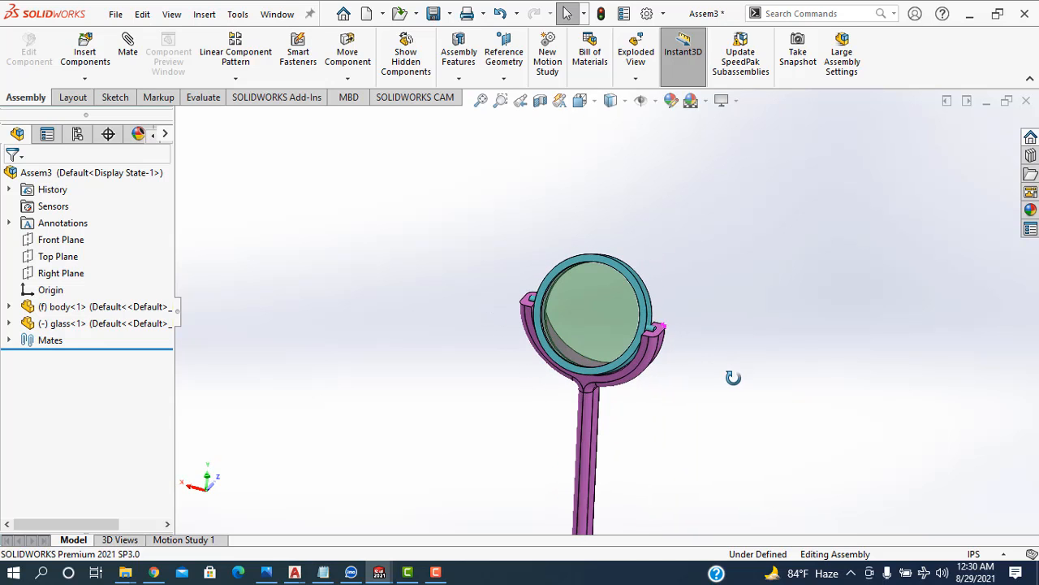
pyautogui.scroll(-3, 619, 280)
pyautogui.scroll(3, 617, 418)
pyautogui.moveTo(615, 414)
pyautogui.mouseDown(button='middle')
pyautogui.moveTo(601, 430)
pyautogui.moveTo(598, 408)
pyautogui.mouseUp(button='middle')
pyautogui.scroll(-2, 597, 408)
pyautogui.moveTo(647, 180); pyautogui.dragTo(577, 337)
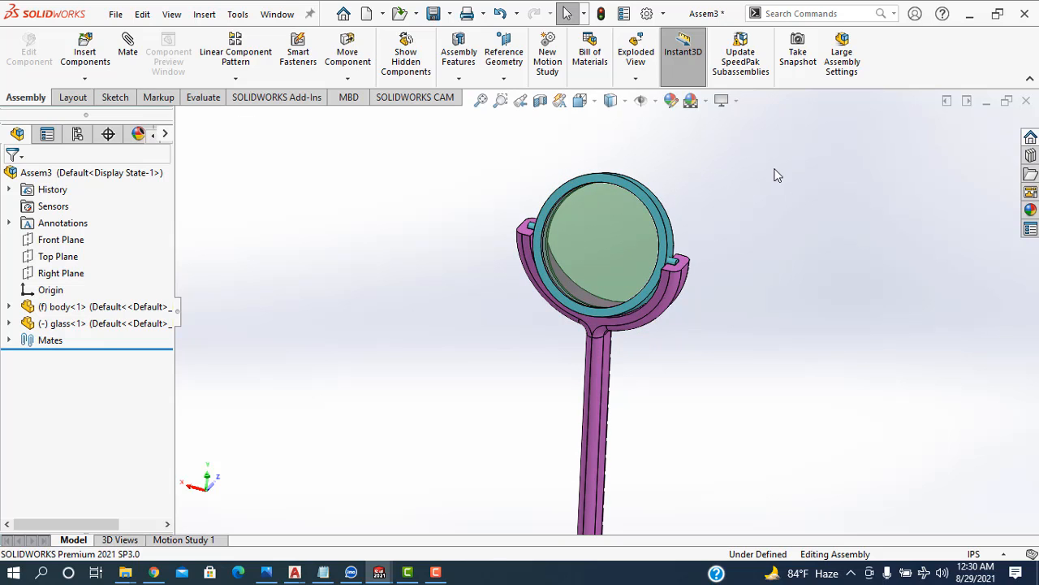
pyautogui.moveTo(642, 201); pyautogui.dragTo(702, 291)
pyautogui.press('Escape')
pyautogui.click(681, 351)
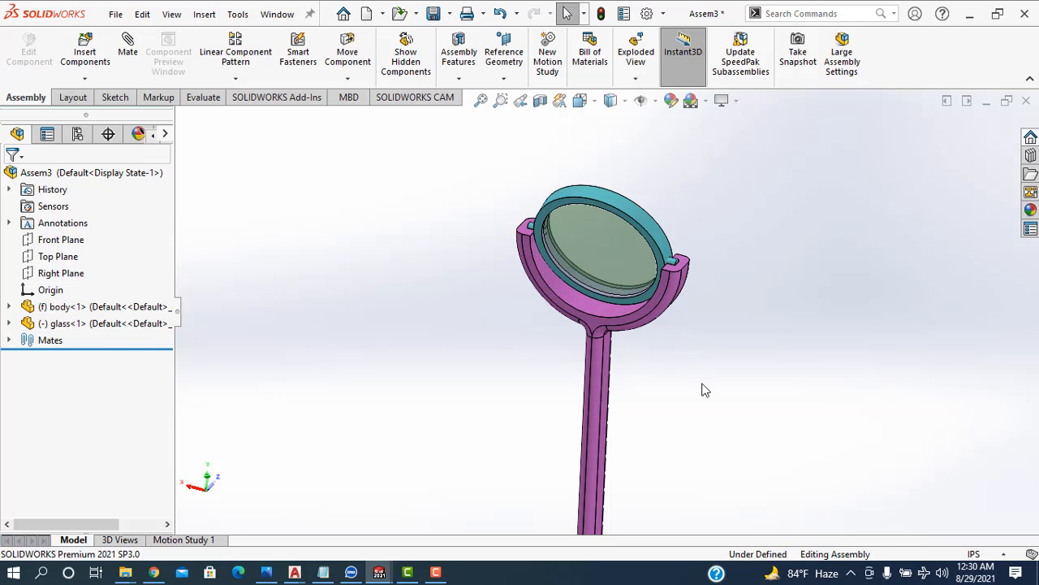
# - Swing the glass back about its pins so its face points upward above the fork
pyautogui.press('f')
pyautogui.moveTo(704, 401); pyautogui.dragTo(733, 381, button='middle')
pyautogui.scroll(-7, 613, 323)
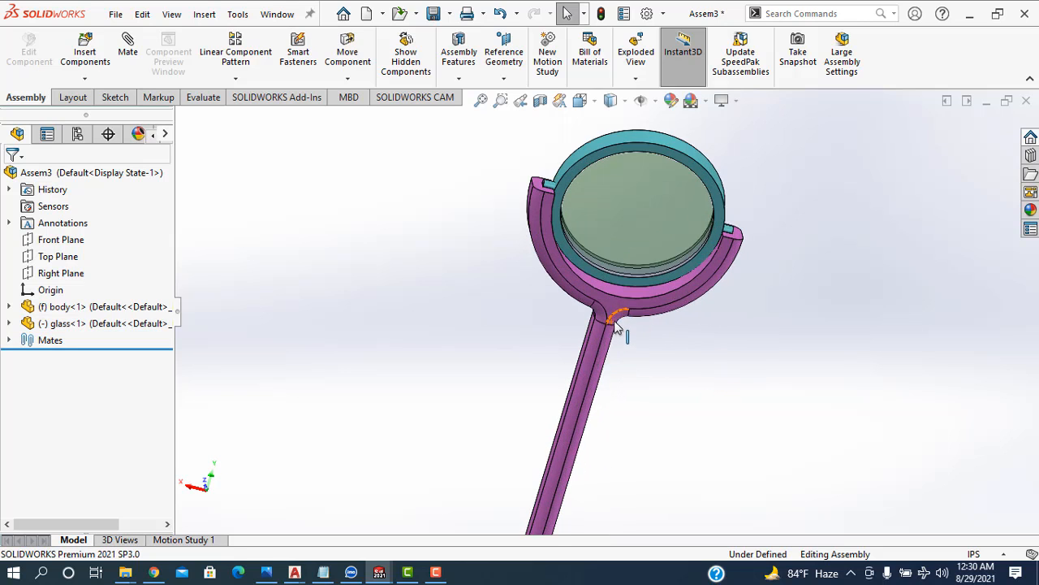
pyautogui.scroll(1, 655, 233)
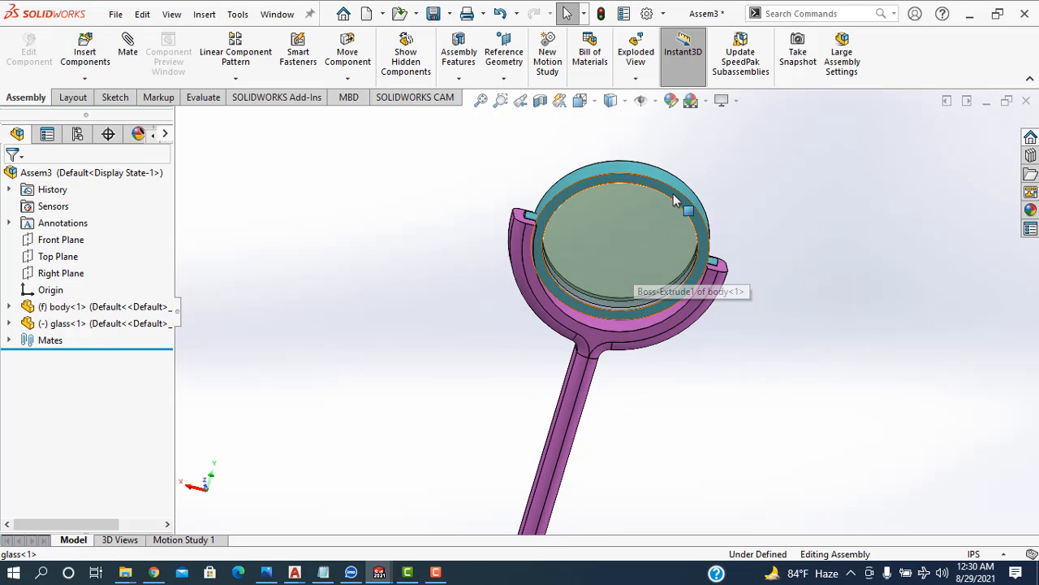
pyautogui.moveTo(682, 203); pyautogui.dragTo(666, 262)
pyautogui.moveTo(623, 236); pyautogui.dragTo(736, 292)
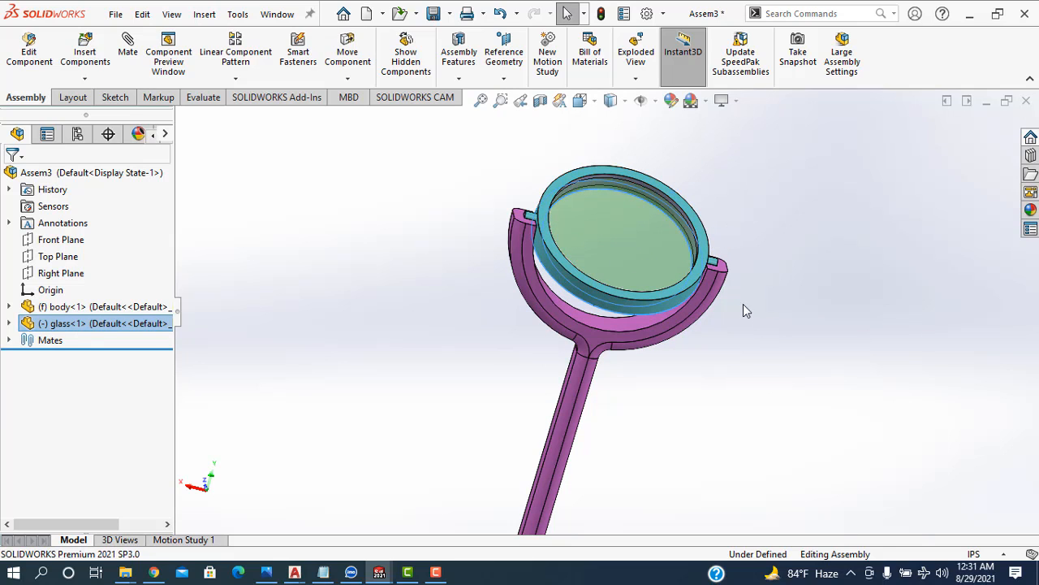
pyautogui.click(763, 324)
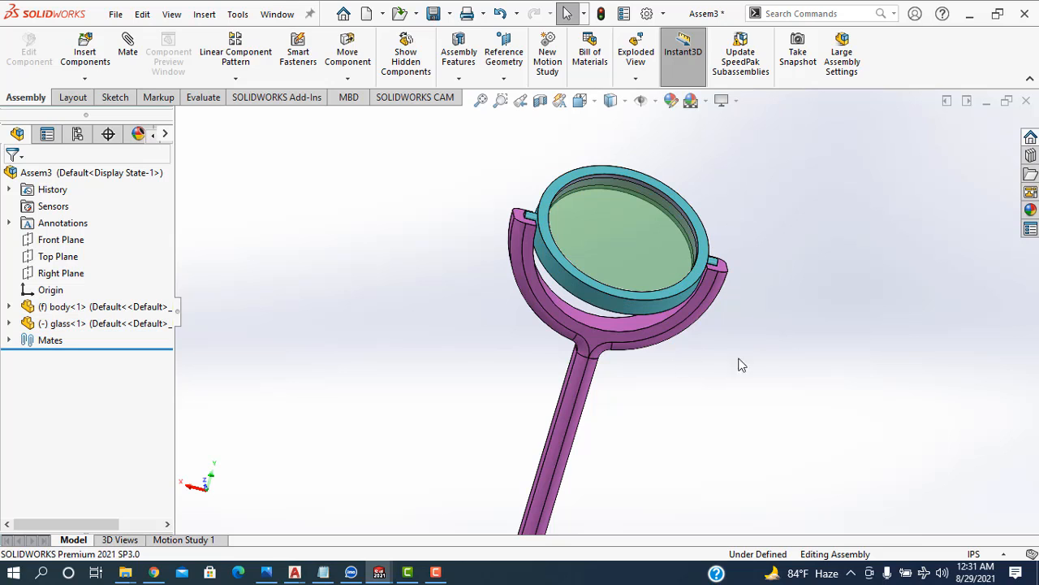
# - Rotate the glass about its pins until it lies roughly horizontal across the top of the fork
pyautogui.moveTo(755, 365); pyautogui.dragTo(654, 337, button='middle')
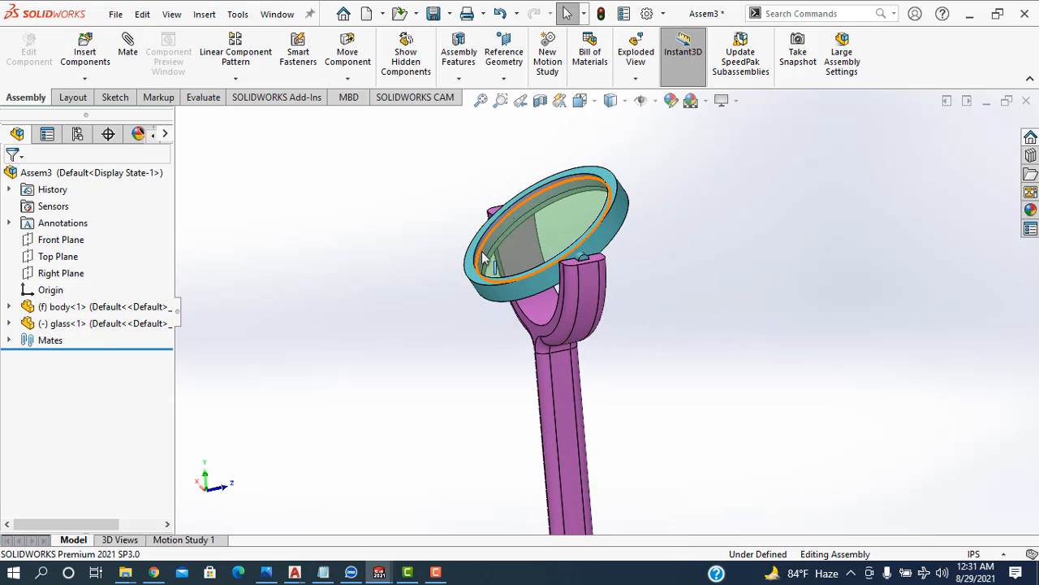
pyautogui.moveTo(480, 290); pyautogui.dragTo(639, 271)
pyautogui.click(692, 224)
pyautogui.moveTo(627, 207); pyautogui.dragTo(480, 323)
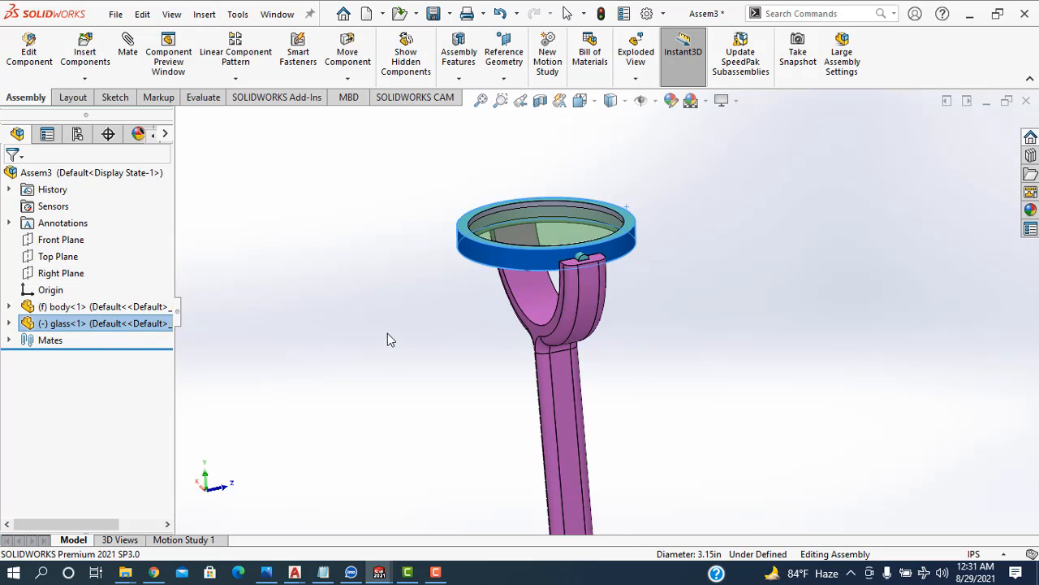
pyautogui.click(373, 327)
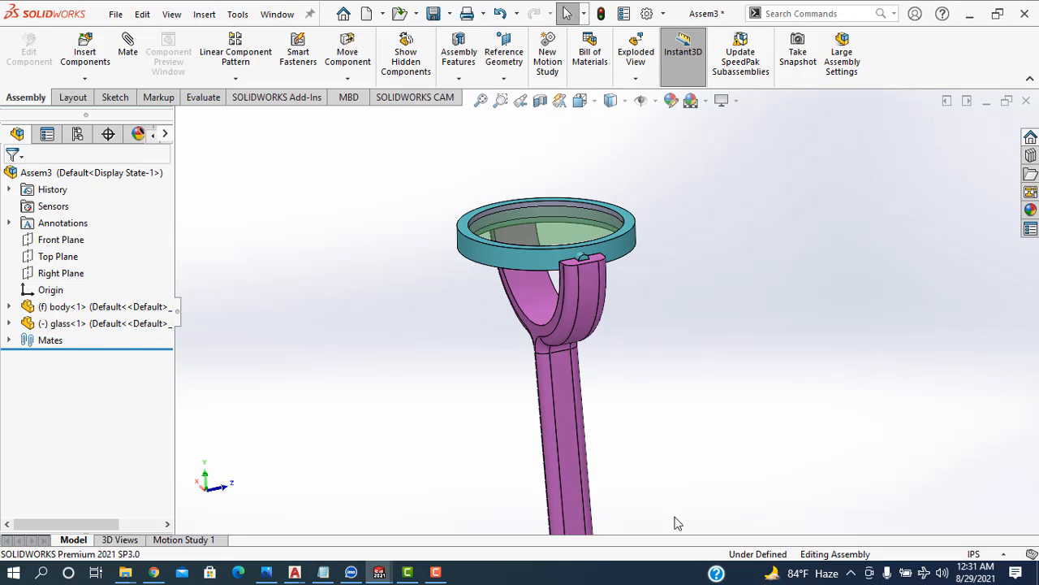
pyautogui.scroll(2, 641, 438)
pyautogui.moveTo(509, 403); pyautogui.dragTo(545, 433, button='middle')
pyautogui.scroll(1, 545, 433)
pyautogui.scroll(-4, 551, 427)
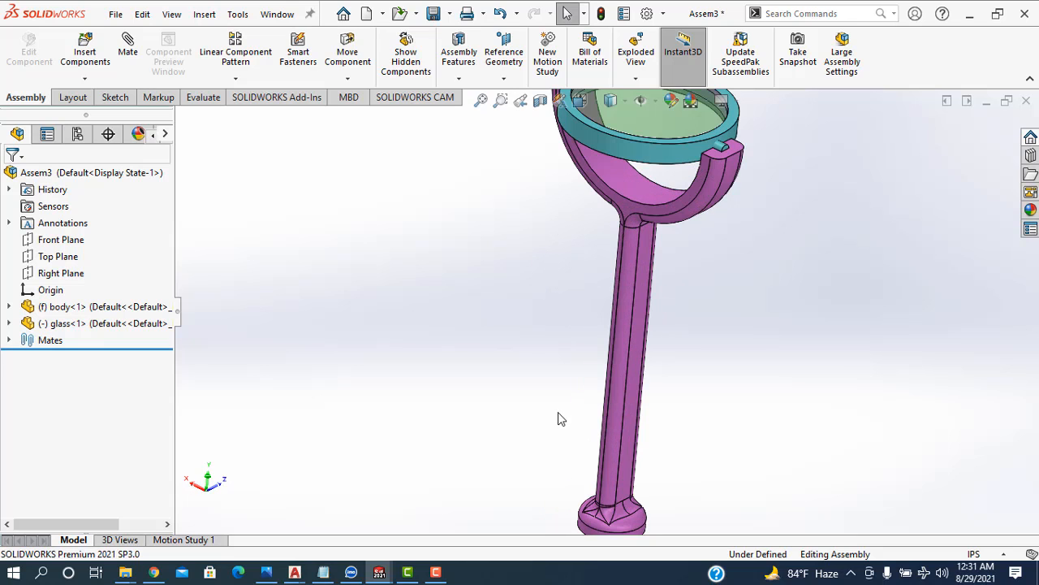
pyautogui.scroll(2, 568, 409)
pyautogui.scroll(2, 601, 365)
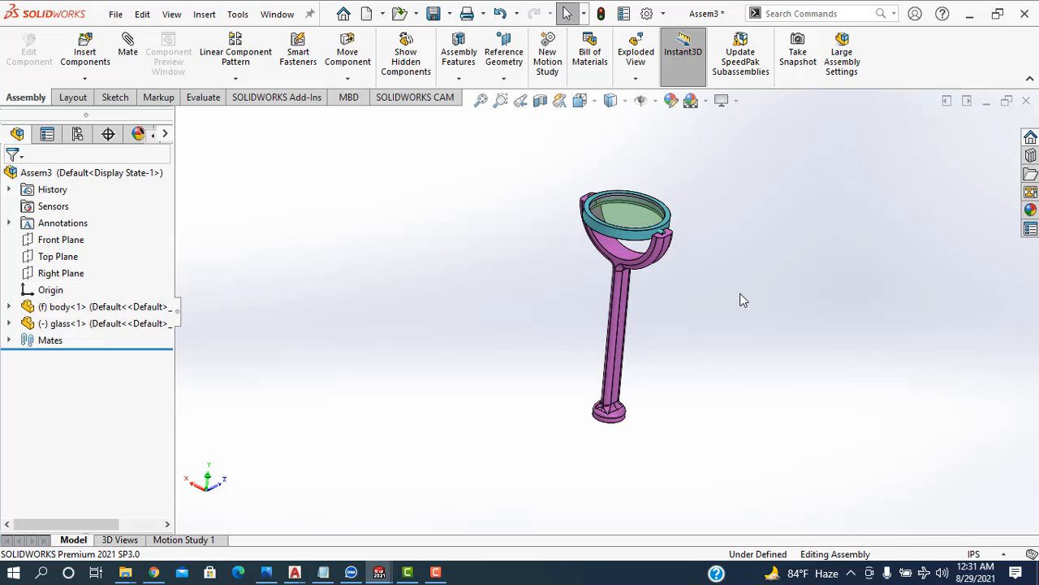
pyautogui.click(436, 572)
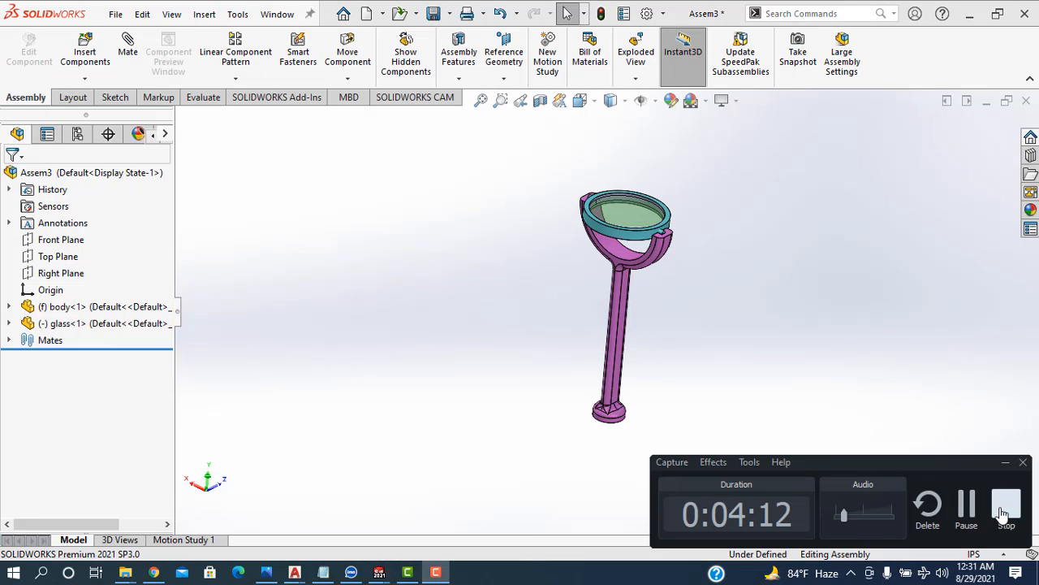